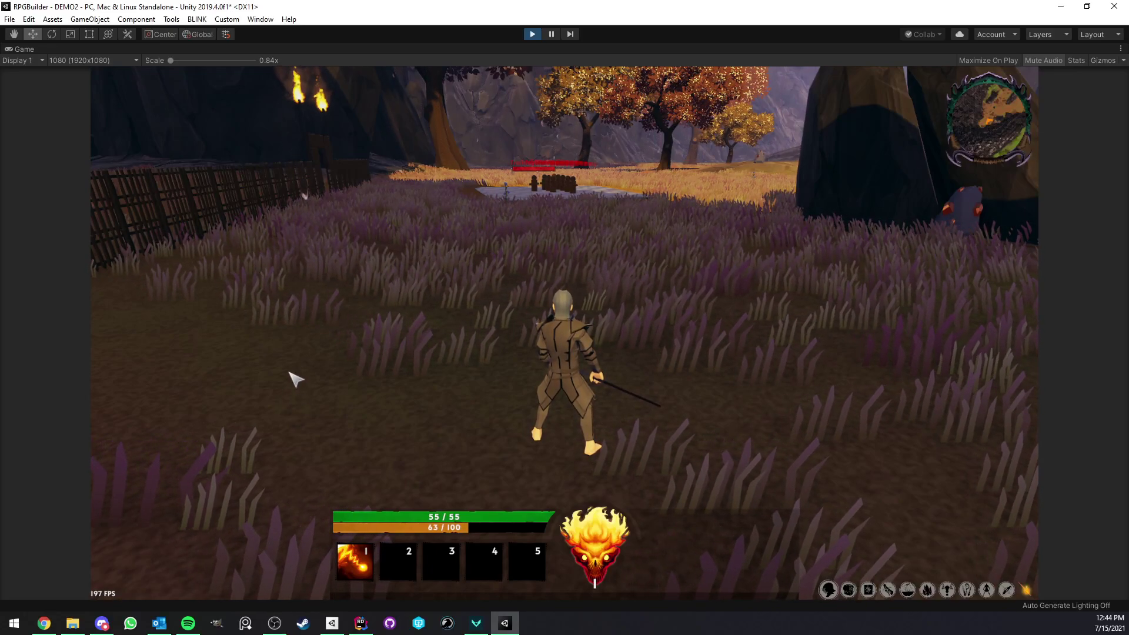
# - Swing a basic attack, cast Fireball twice from slot 1, then bring up the in-game Options panel
pyautogui.click(295, 374)
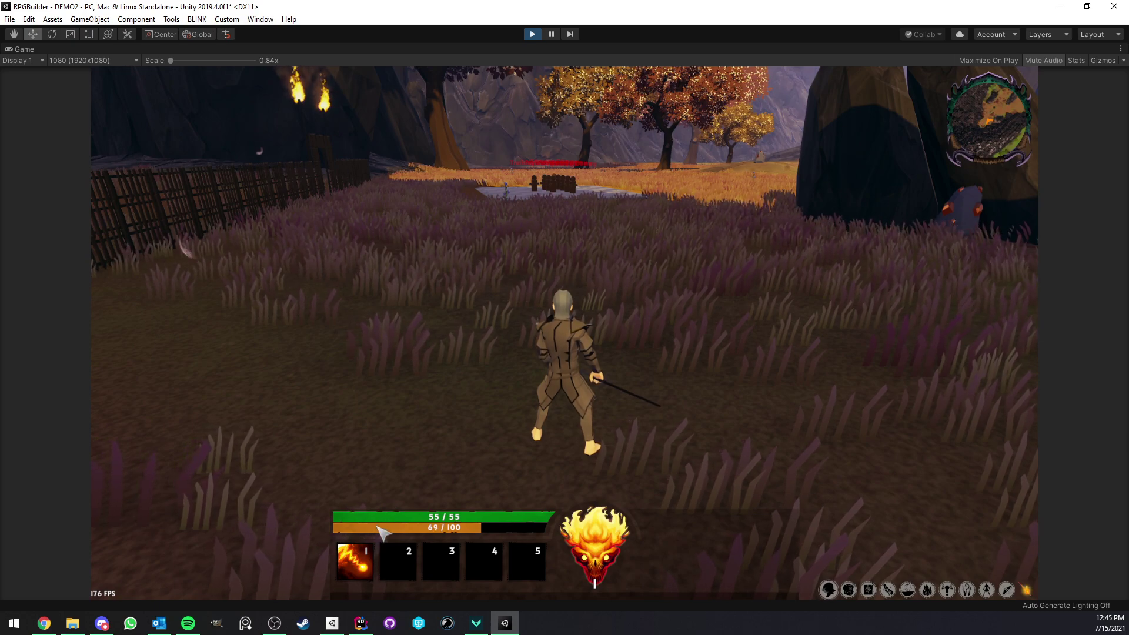
pyautogui.moveTo(365, 552)
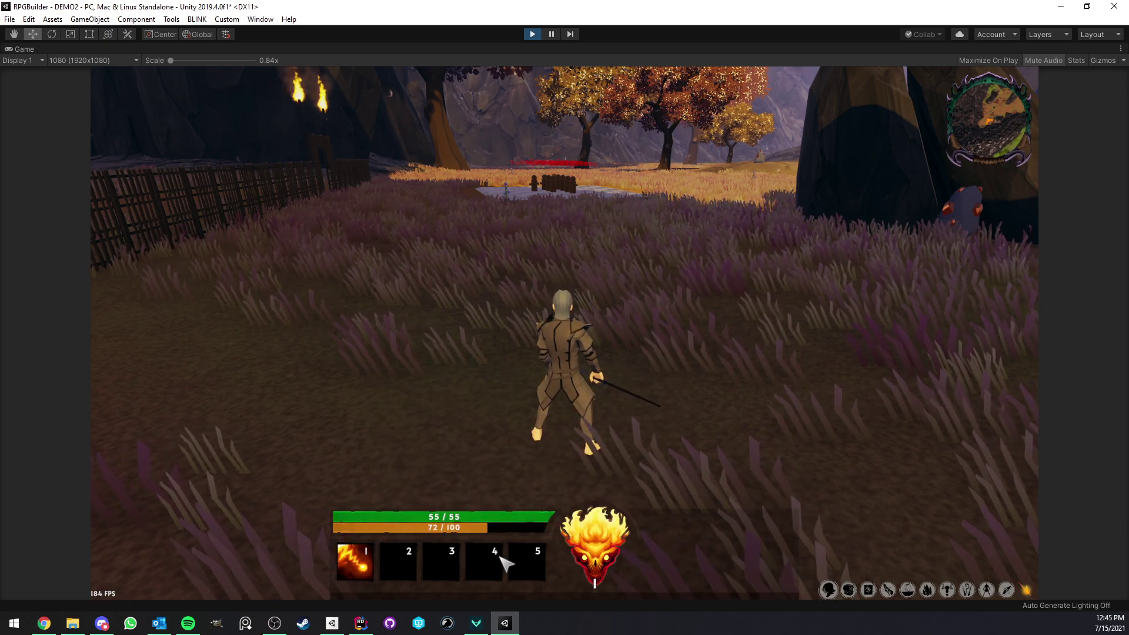
pyautogui.press('1')
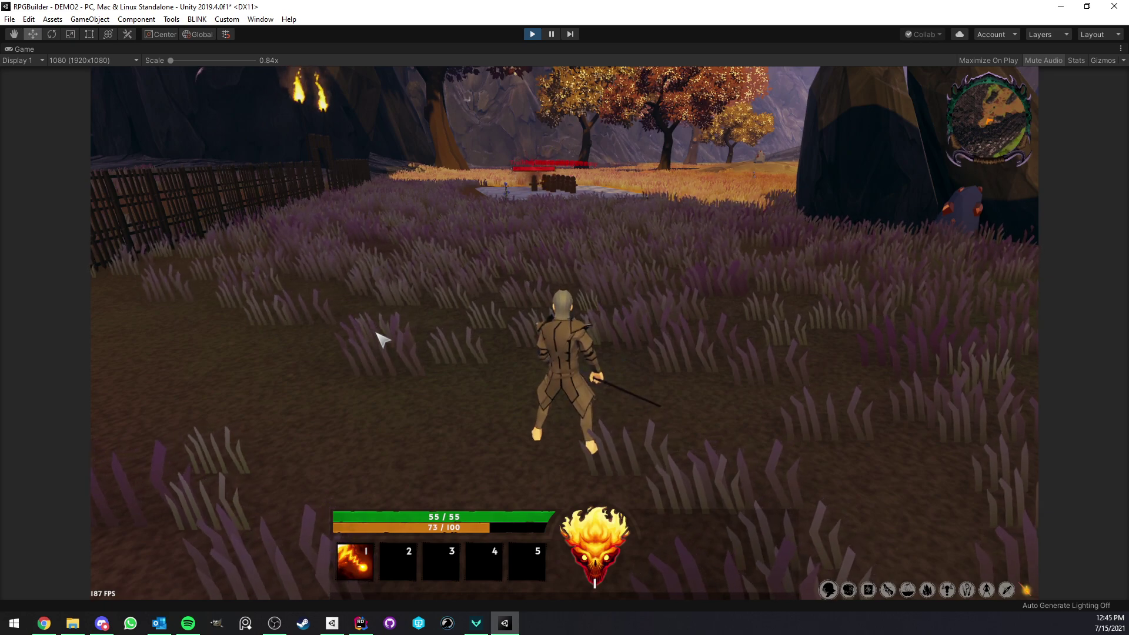
pyautogui.press('1')
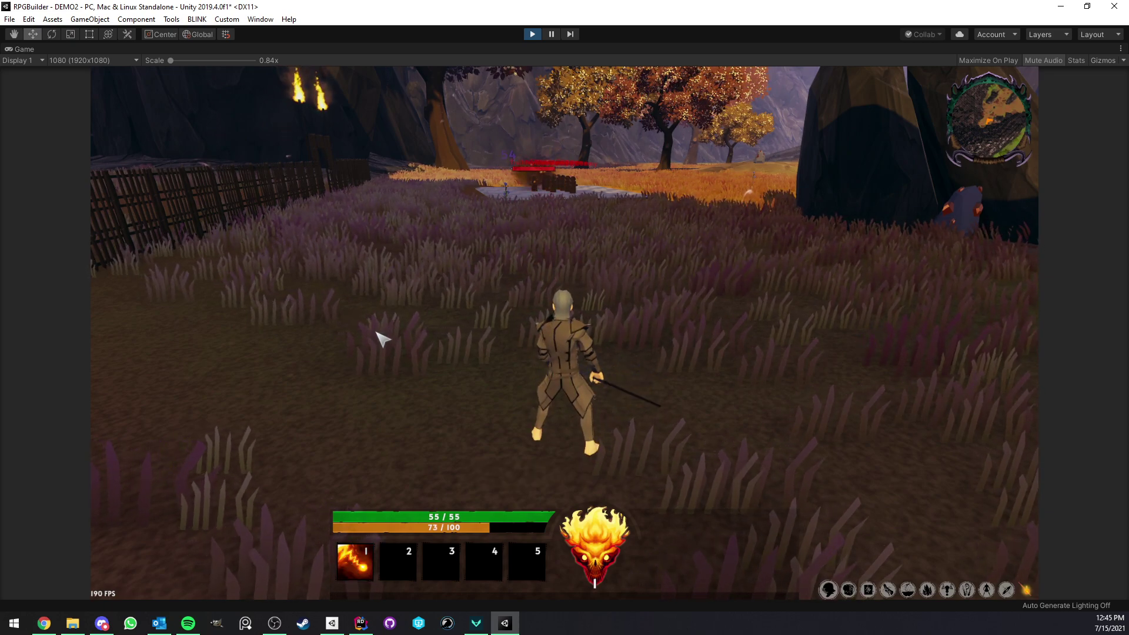
pyautogui.press('Escape')
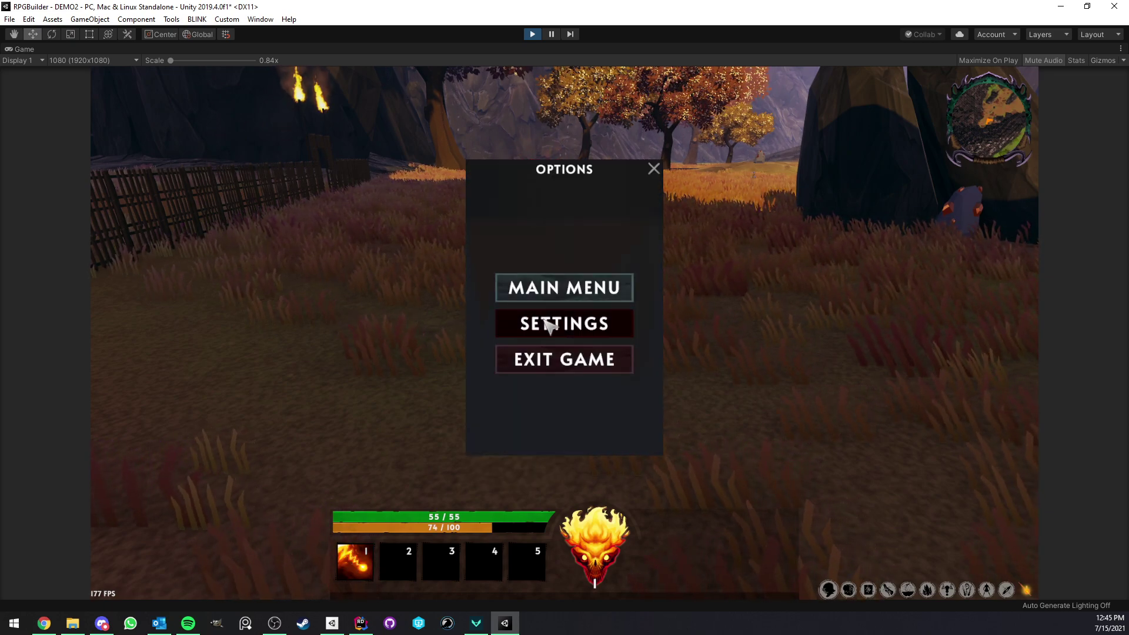
# - Rebind Action Bar Slot 1 to Y in the keybinding settings and close back to gameplay
pyautogui.click(549, 325)
pyautogui.scroll(-2, 660, 308)
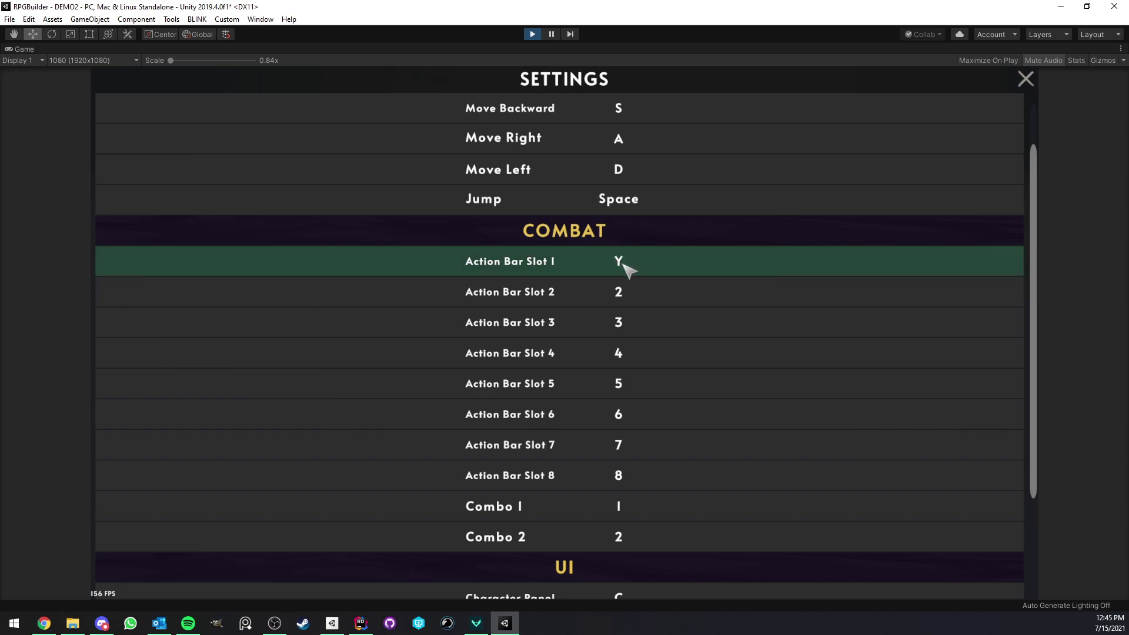
pyautogui.click(1027, 79)
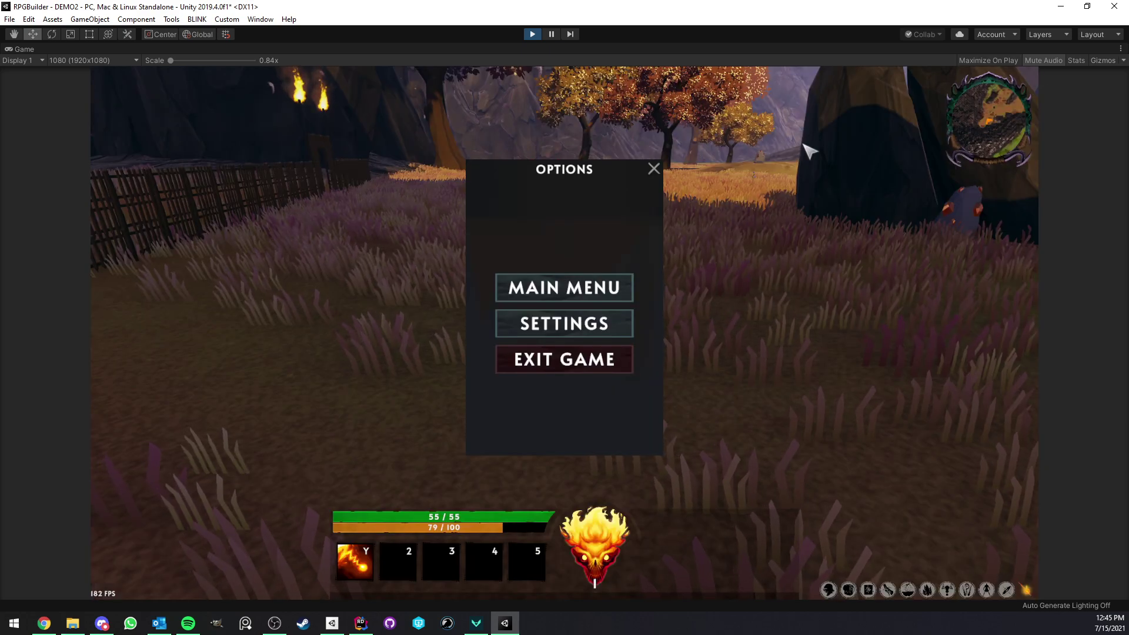
pyautogui.click(656, 169)
# - Cast Fireball at the distant enemy three times with the Y key, once during cooldown
pyautogui.press('y')
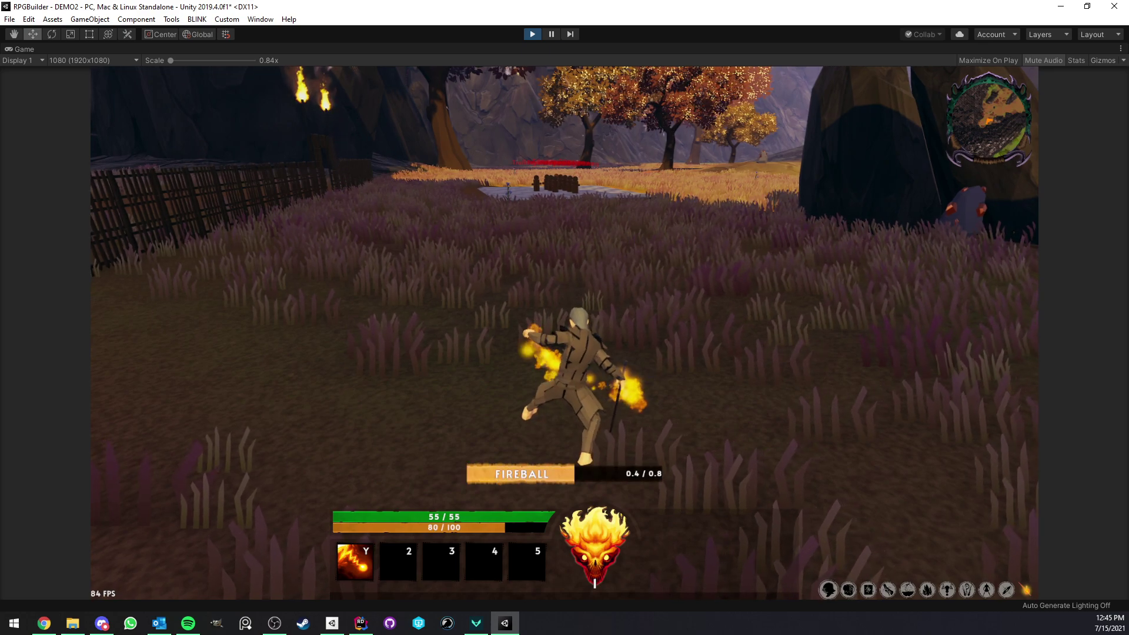
pyautogui.press('y')
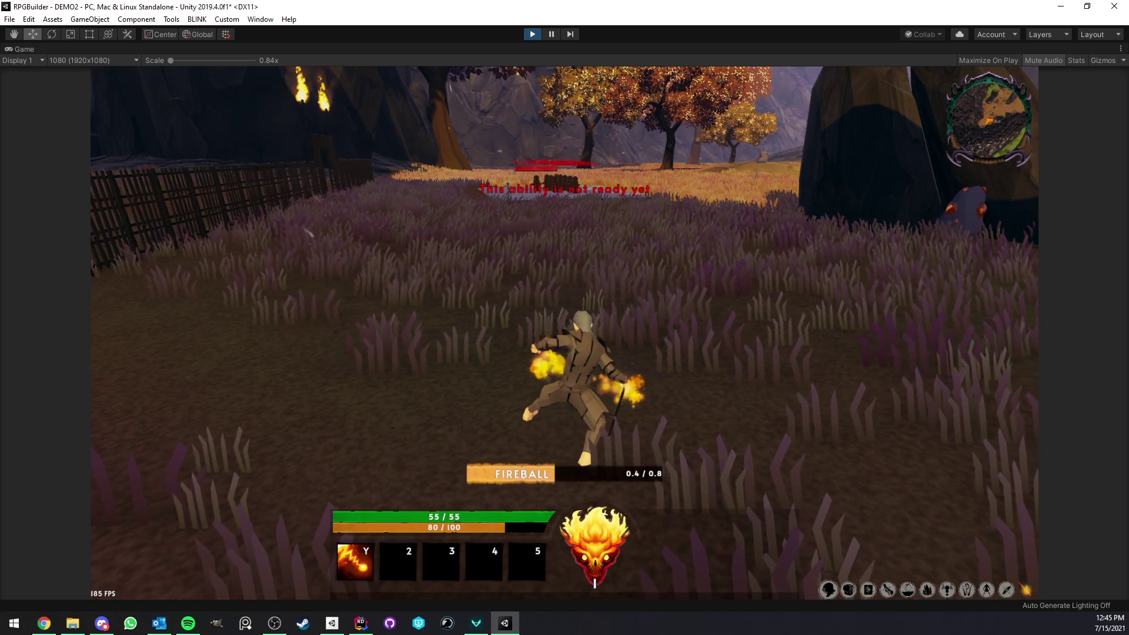
pyautogui.press('y')
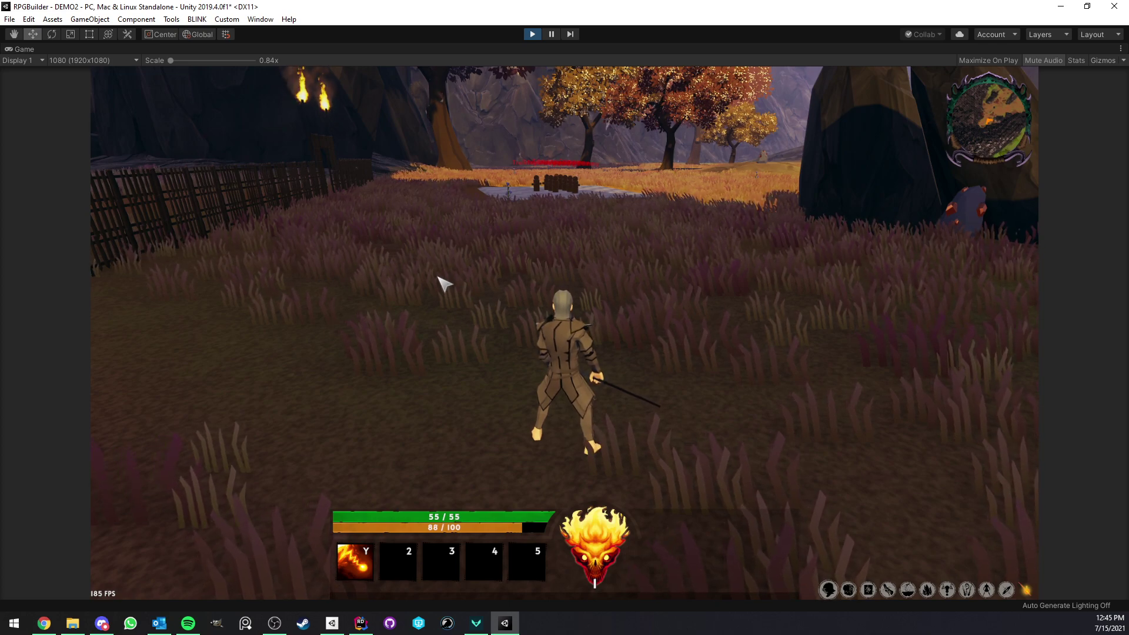
# - Open the in-game keybinding list and scroll through its Movement, Combat, UI and Camera categories
pyautogui.press('Escape')
pyautogui.click(565, 329)
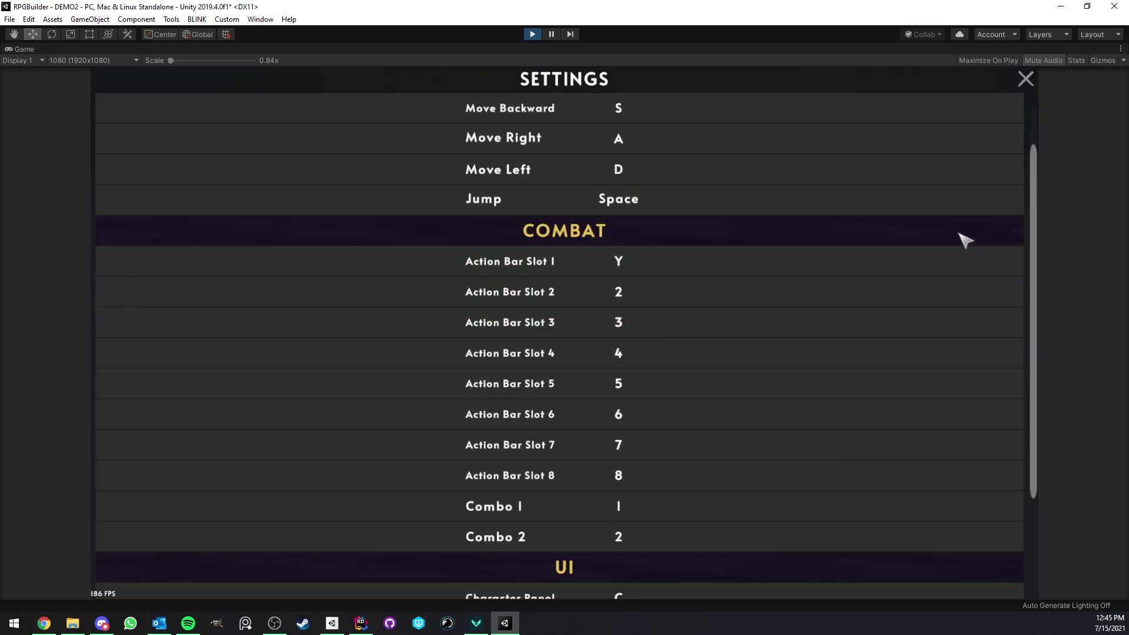
pyautogui.moveTo(1037, 237); pyautogui.dragTo(1036, 167)
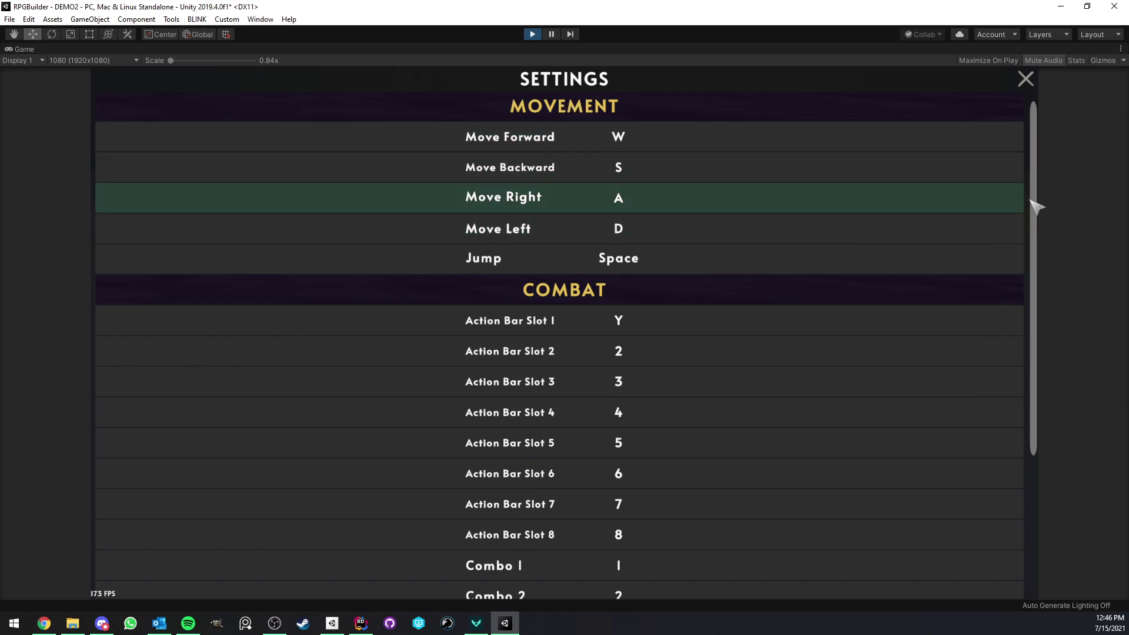
pyautogui.moveTo(1035, 201); pyautogui.dragTo(1041, 156)
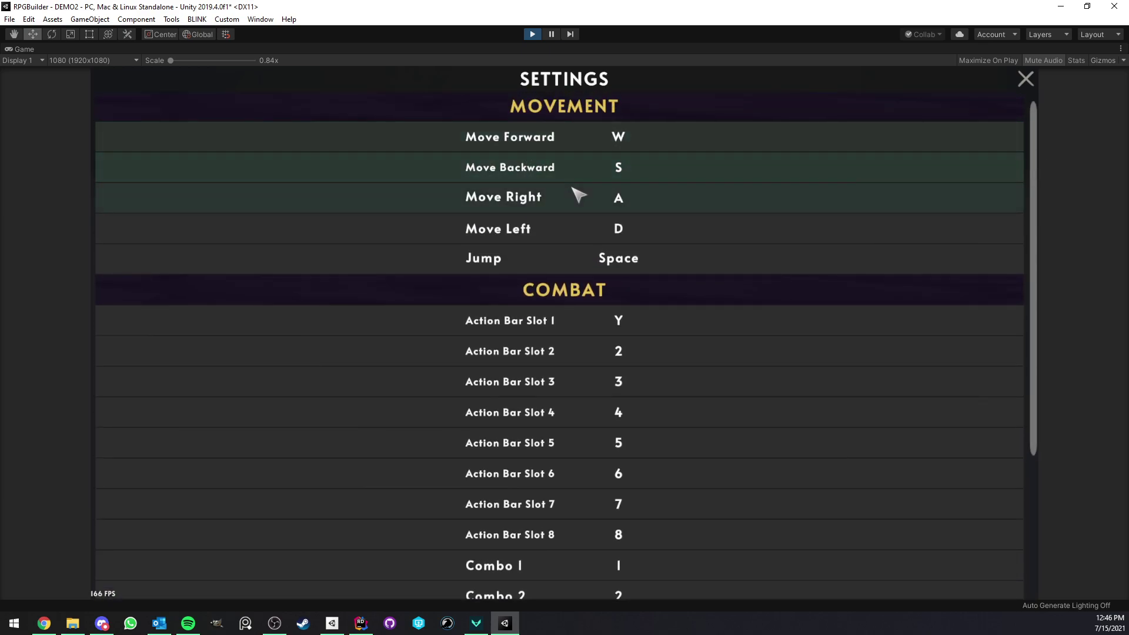
pyautogui.scroll(-3, 537, 315)
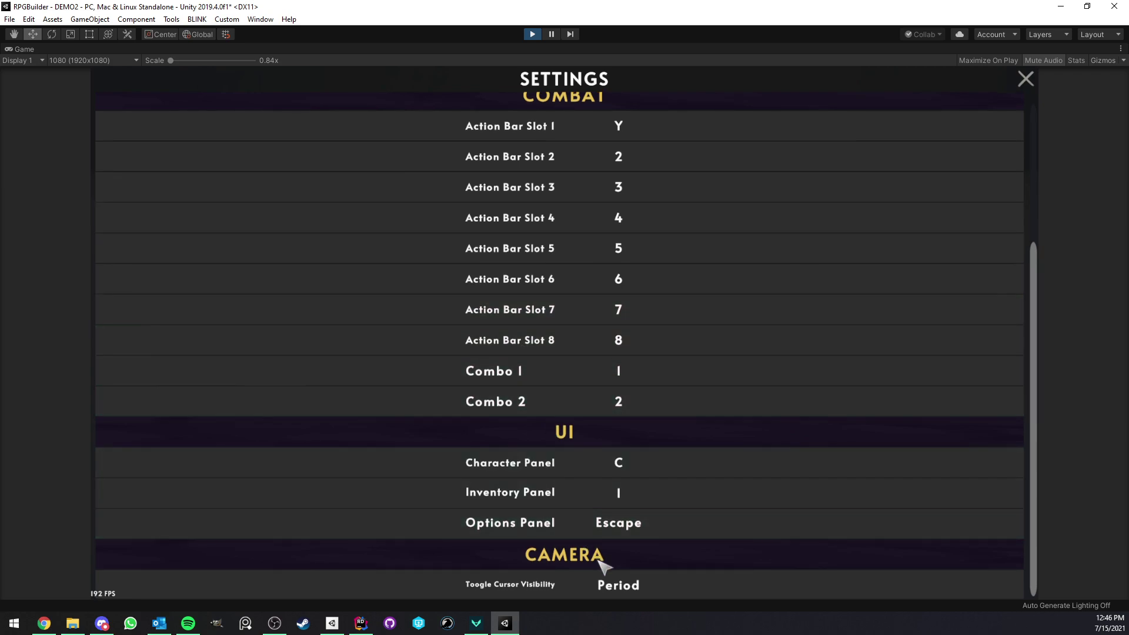
pyautogui.scroll(3, 611, 350)
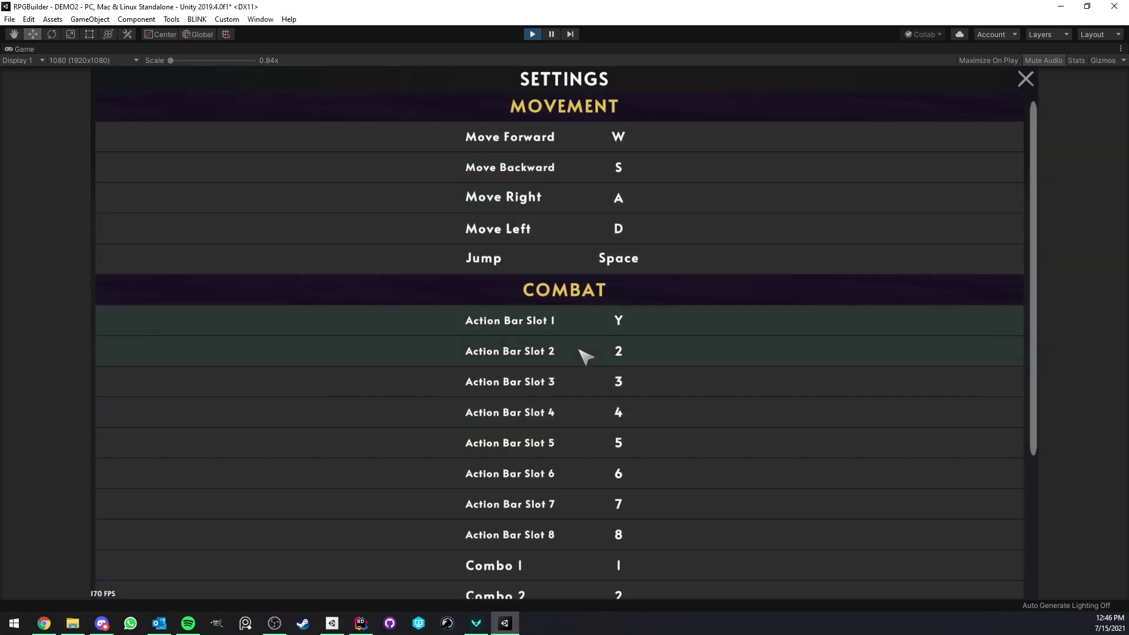
pyautogui.scroll(-3, 582, 356)
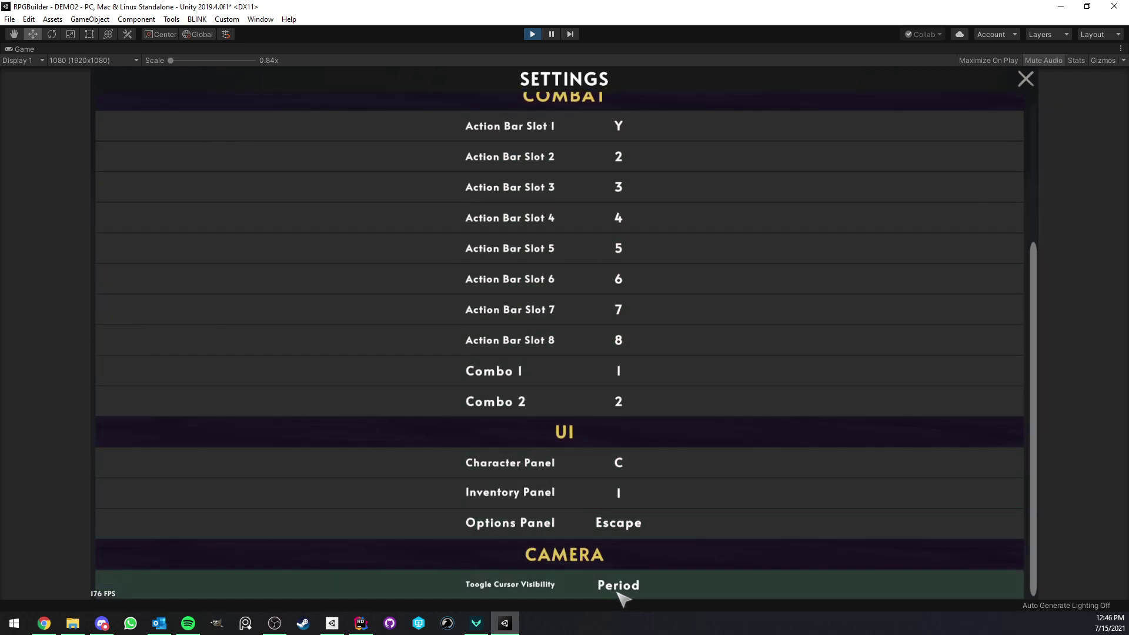
pyautogui.scroll(3, 579, 303)
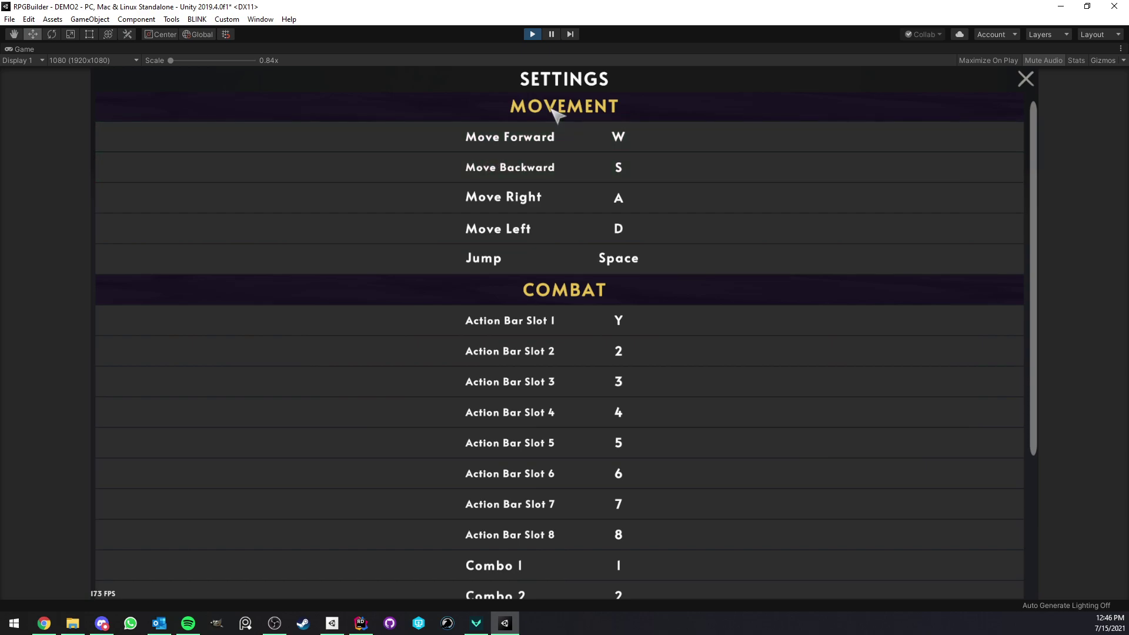
pyautogui.scroll(-5, 571, 329)
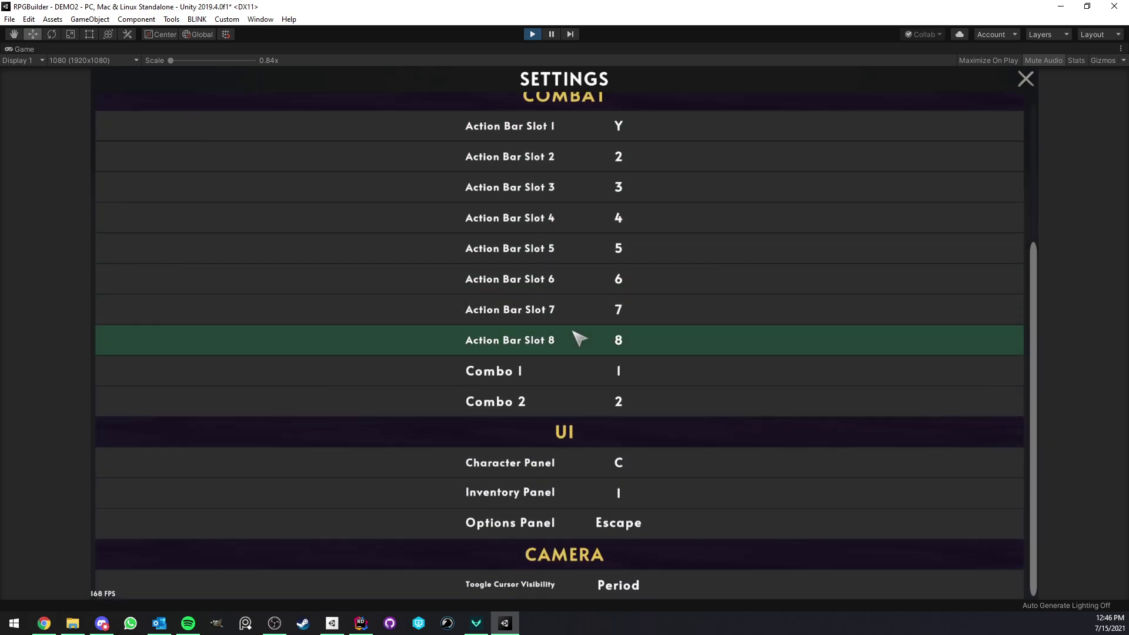
pyautogui.scroll(5, 391, 212)
pyautogui.rightClick(47, 52)
# - Restore the normal editor layout and maximize the RPG Builder editor tab
pyautogui.click(78, 87)
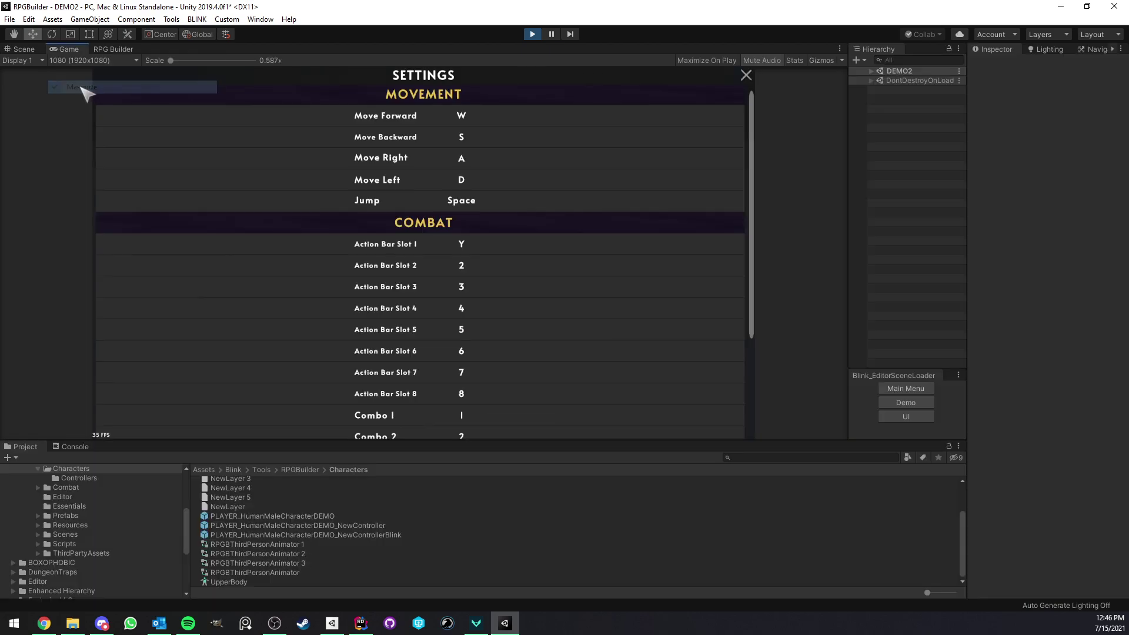
pyautogui.click(117, 50)
pyautogui.rightClick(113, 48)
pyautogui.click(134, 58)
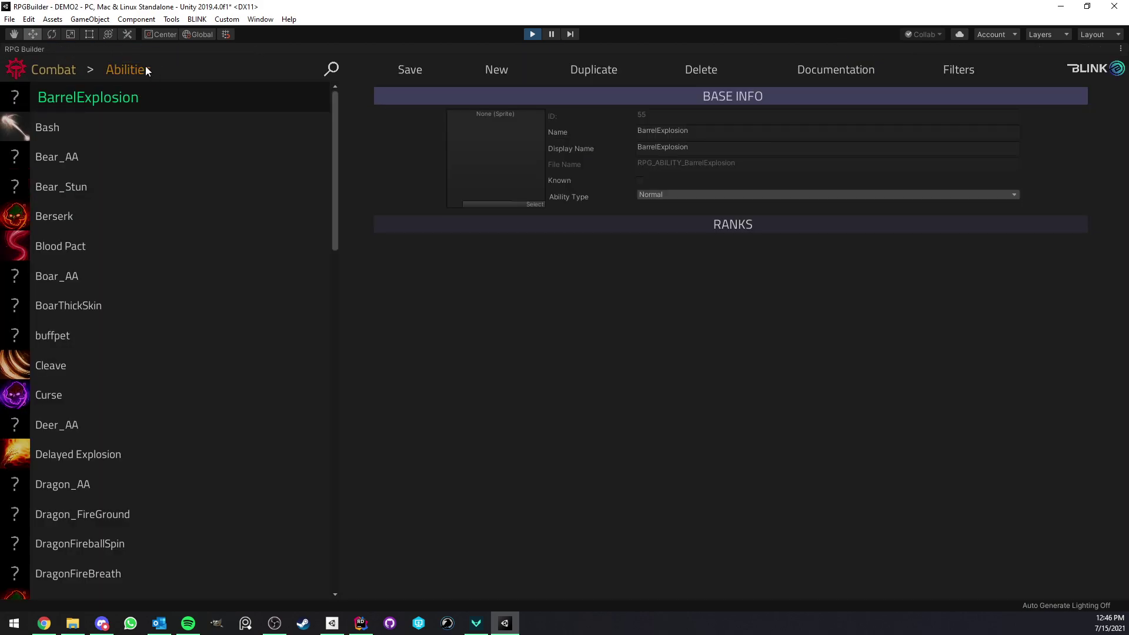
# - Go to Combat > Settings and expand the Action Keys section
pyautogui.click(52, 68)
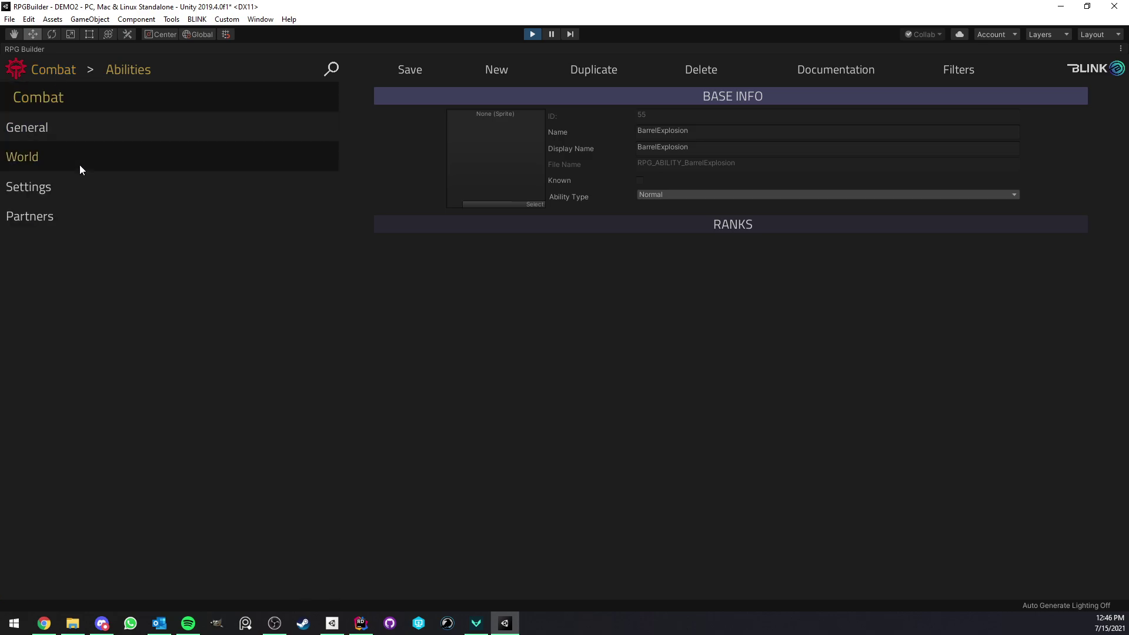
pyautogui.click(66, 187)
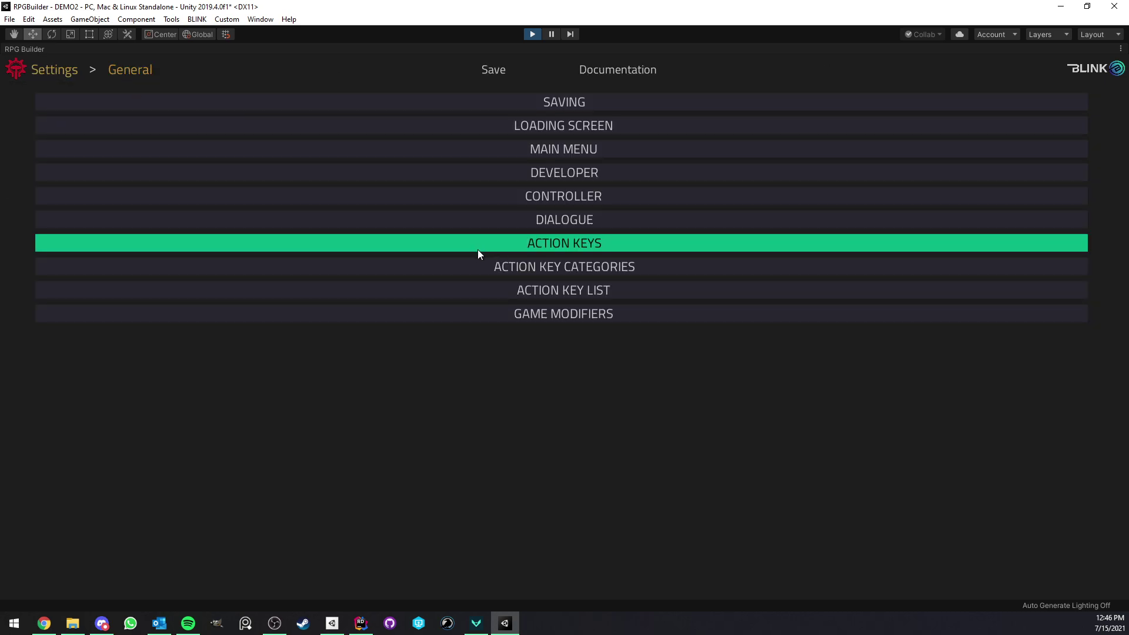
pyautogui.click(566, 242)
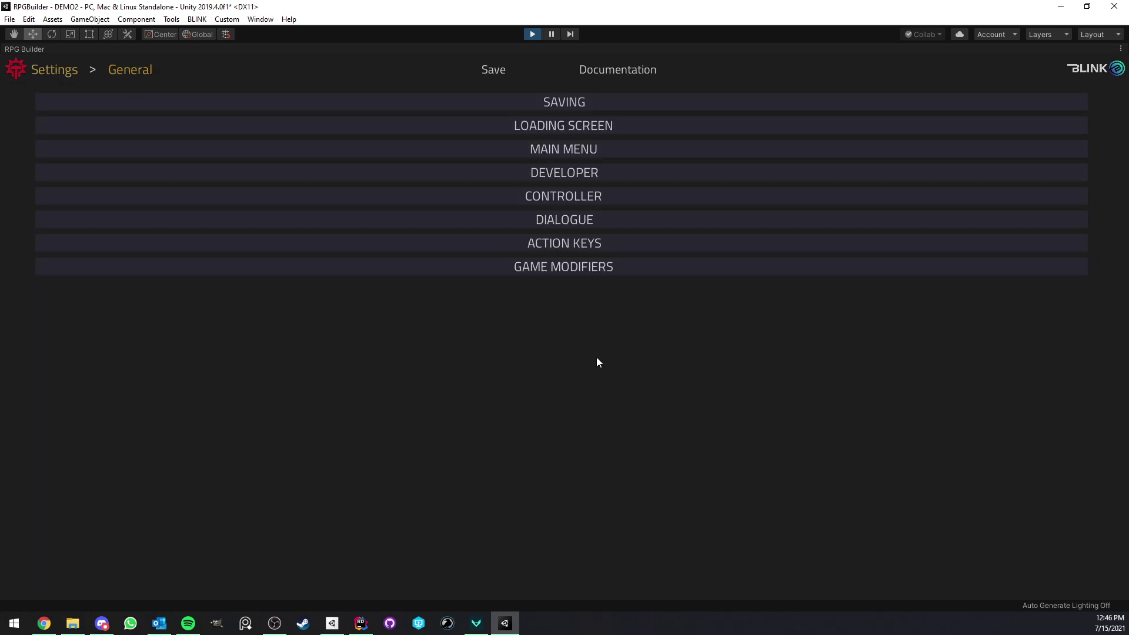
pyautogui.click(615, 249)
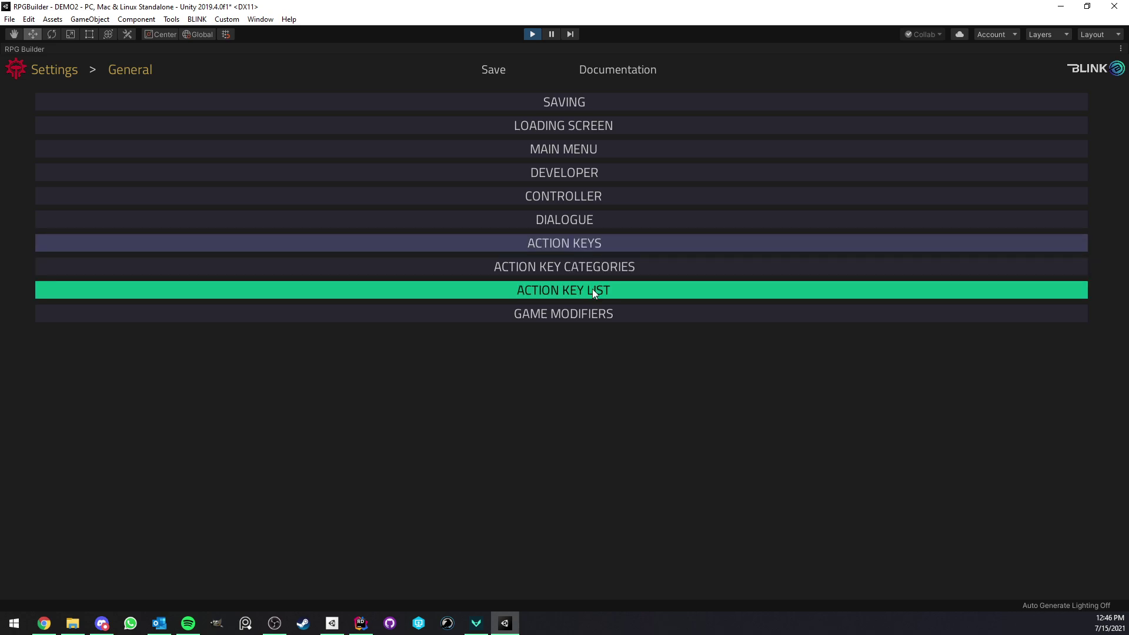
# - Delete the empty action key category rows, keeping MOVEMENT, COMBAT, UI and CAMERA
pyautogui.click(584, 266)
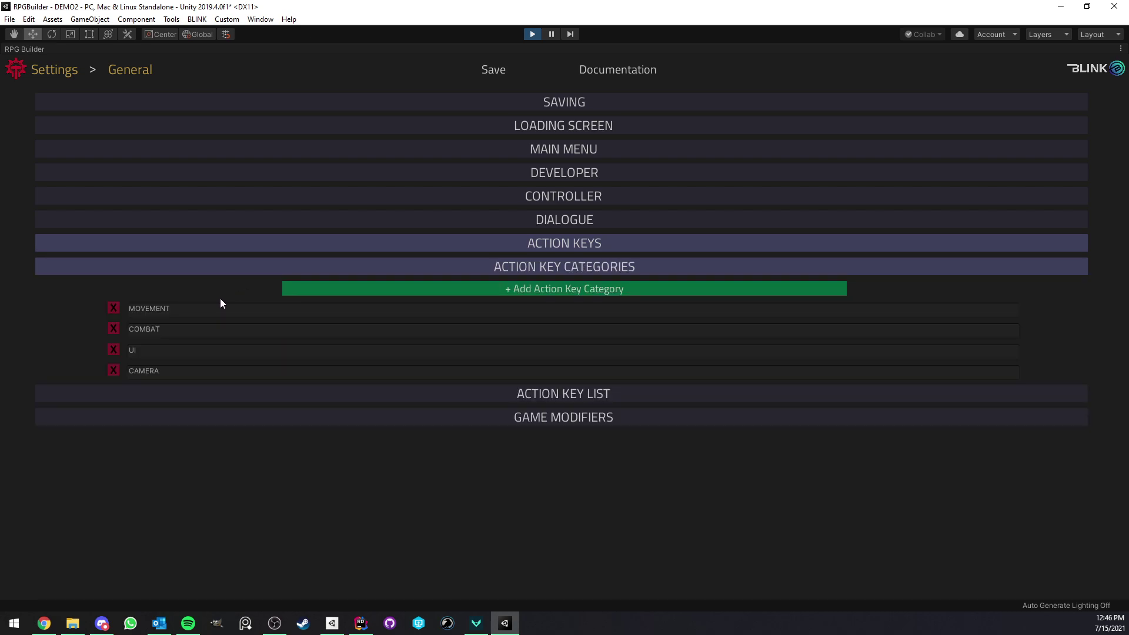
pyautogui.click(307, 289)
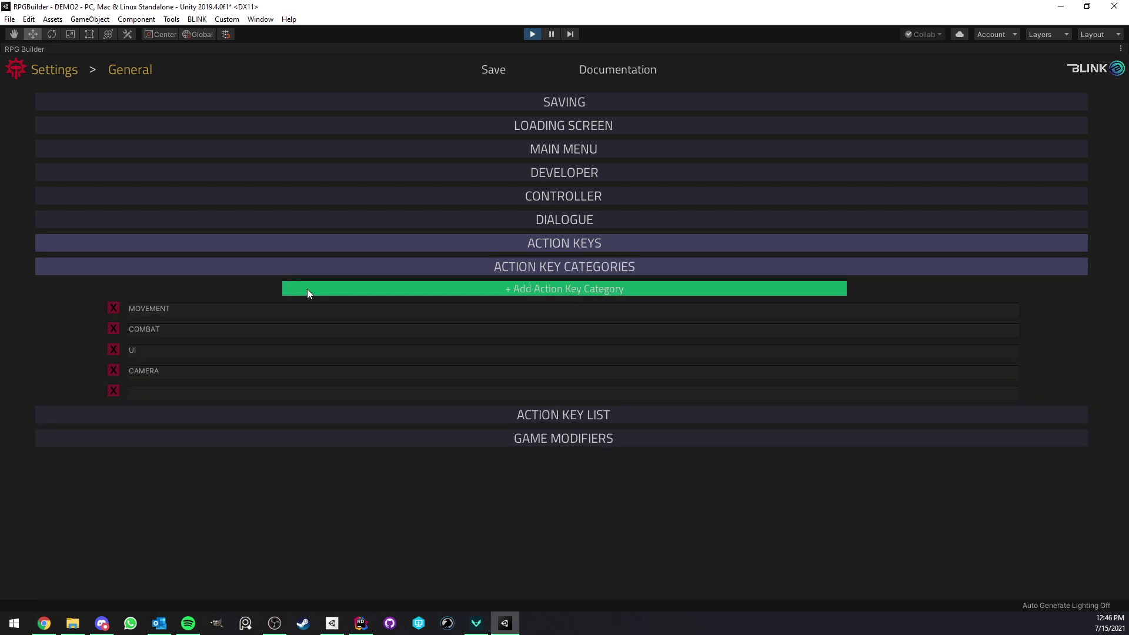
pyautogui.click(307, 288)
pyautogui.click(307, 288)
pyautogui.click(114, 390)
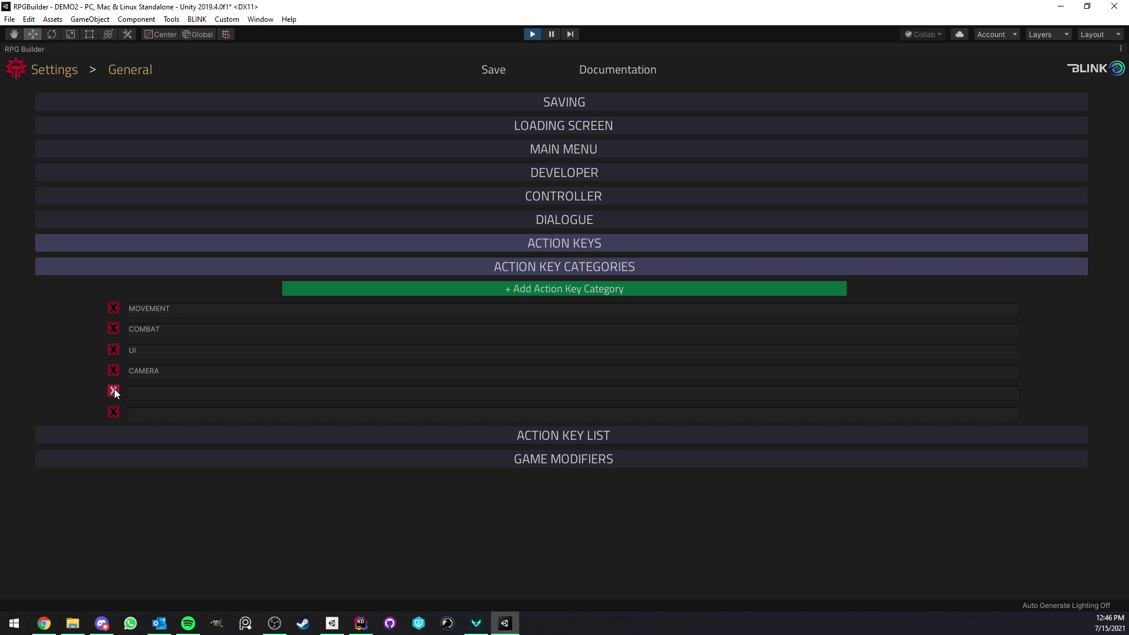
pyautogui.click(114, 390)
pyautogui.click(114, 390)
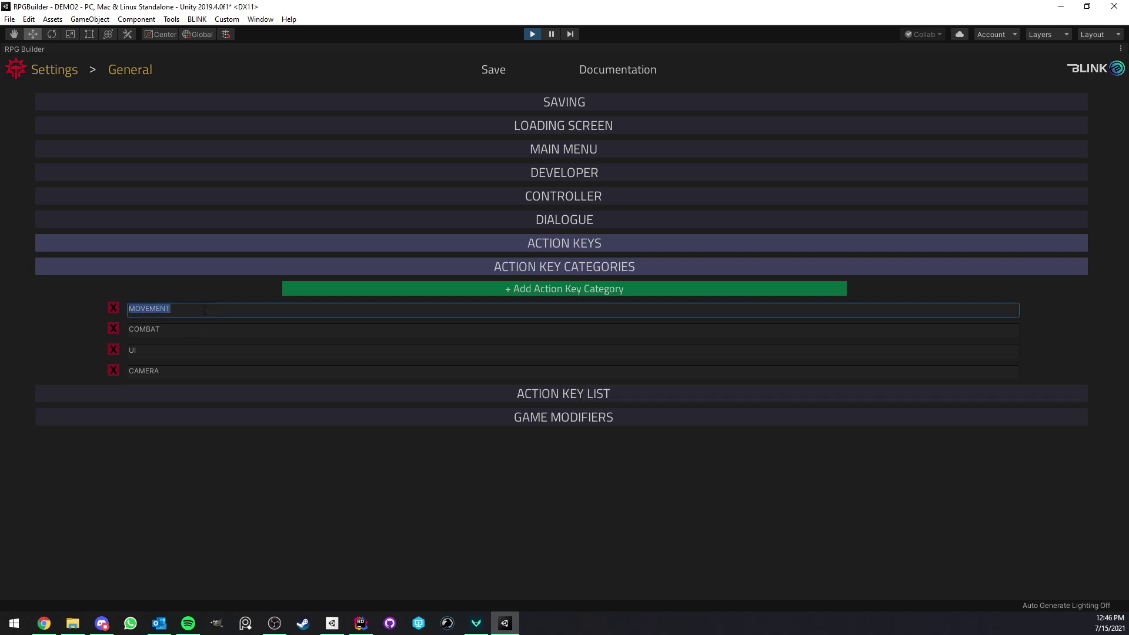
pyautogui.click(179, 329)
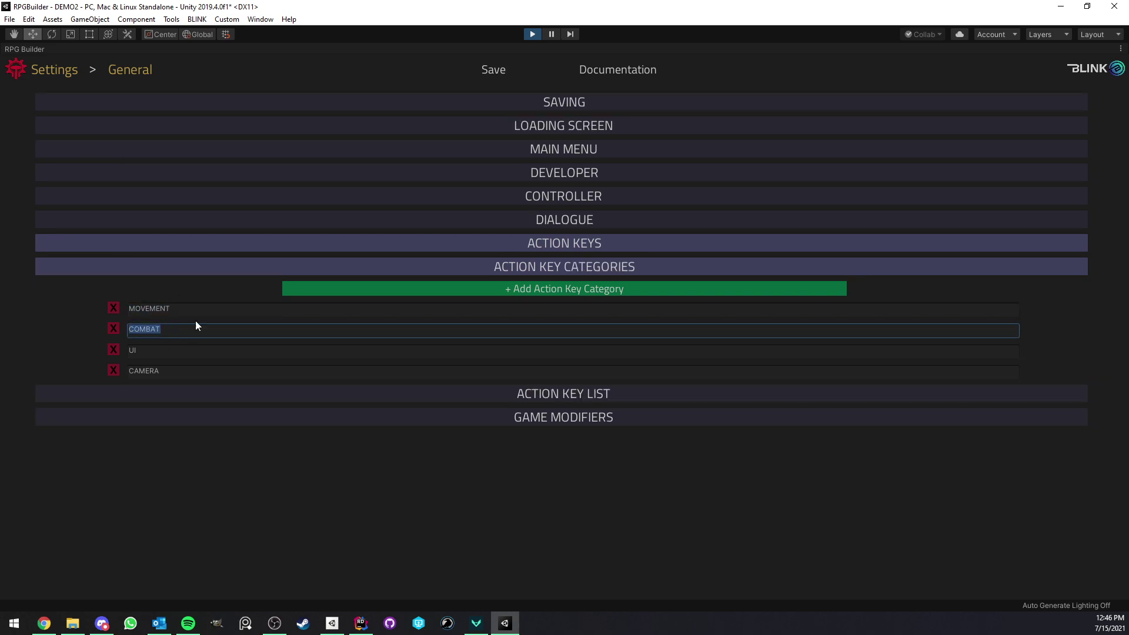
pyautogui.click(165, 309)
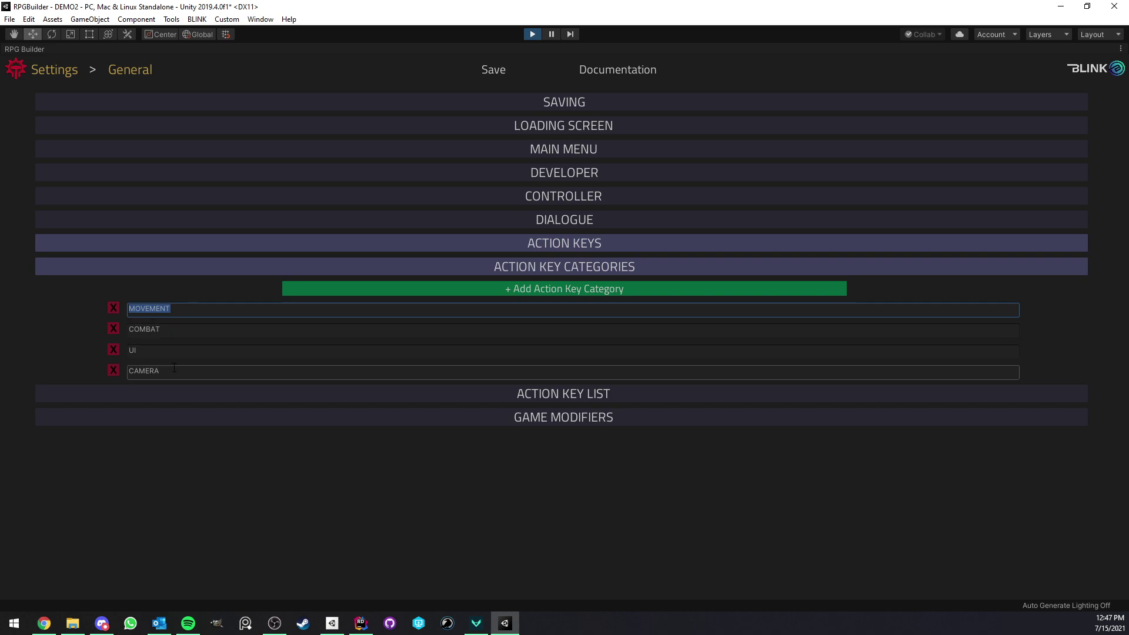
# - Compare these categories against the in-game keybind menu in the Game view, then return to the builder
pyautogui.rightClick(36, 49)
pyautogui.click(71, 57)
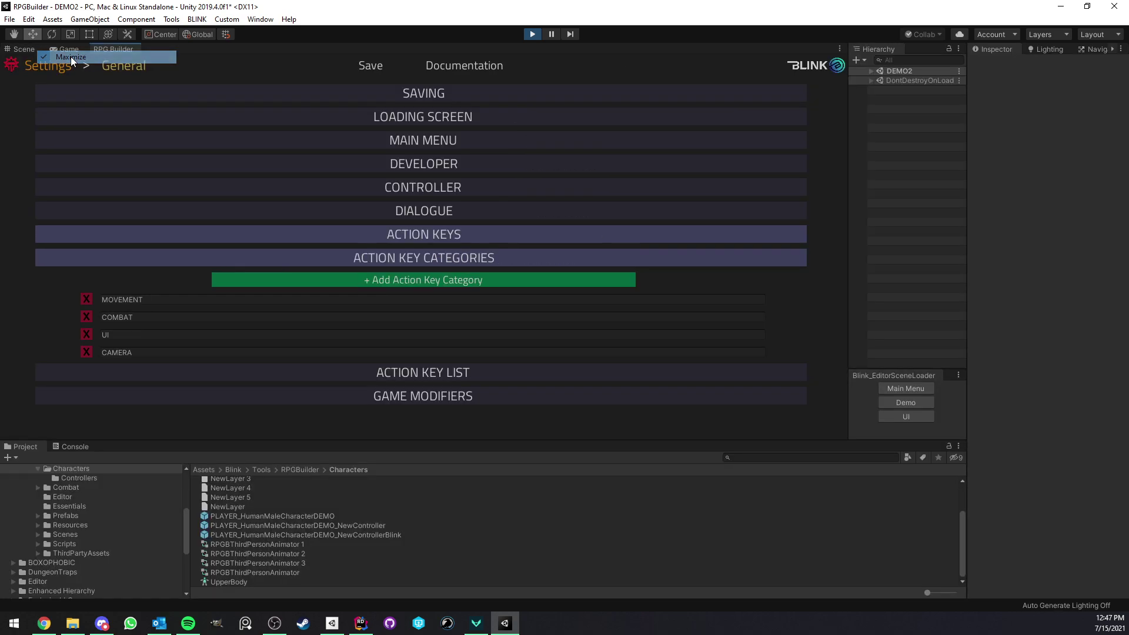
pyautogui.click(61, 49)
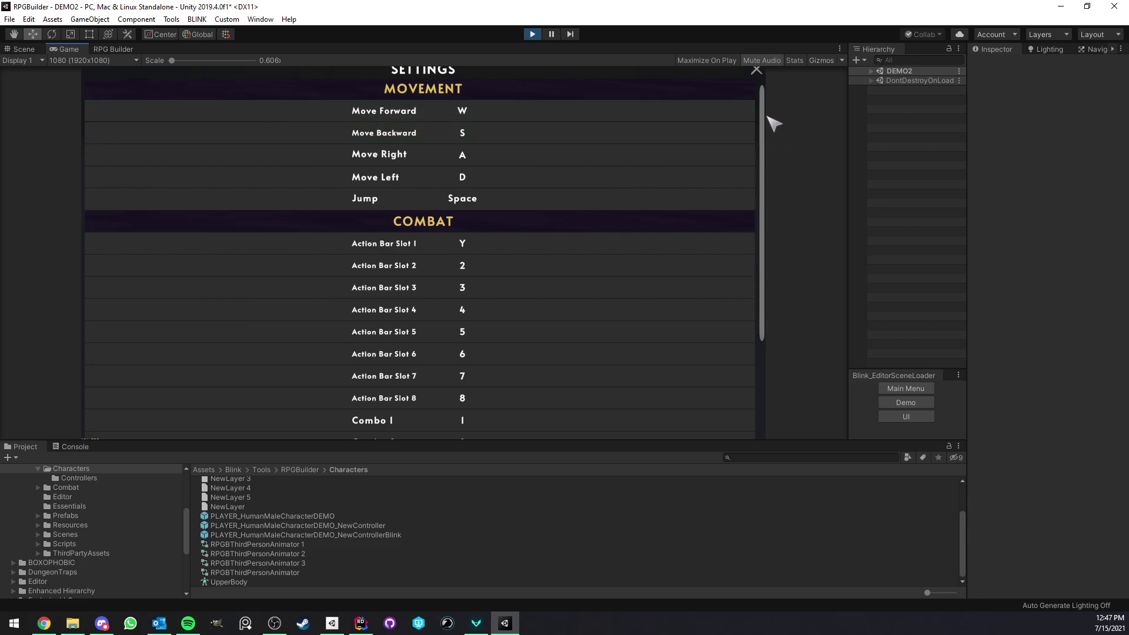
pyautogui.moveTo(766, 116)
pyautogui.mouseDown()
pyautogui.moveTo(766, 247)
pyautogui.moveTo(764, 106)
pyautogui.mouseUp()
pyautogui.moveTo(766, 210); pyautogui.dragTo(774, 312)
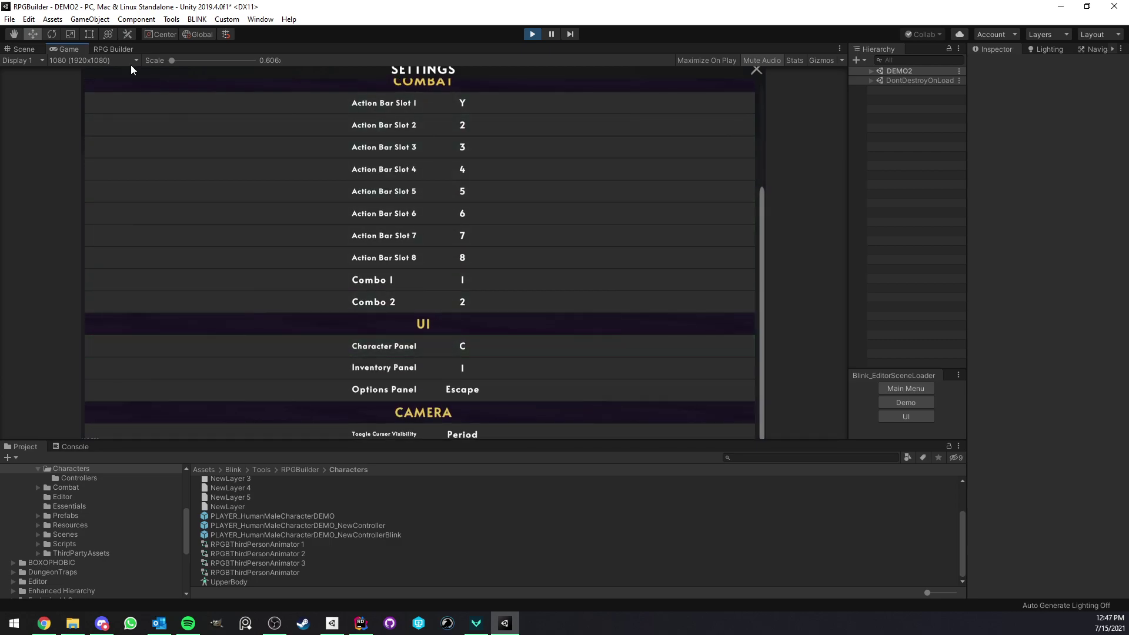
pyautogui.click(113, 49)
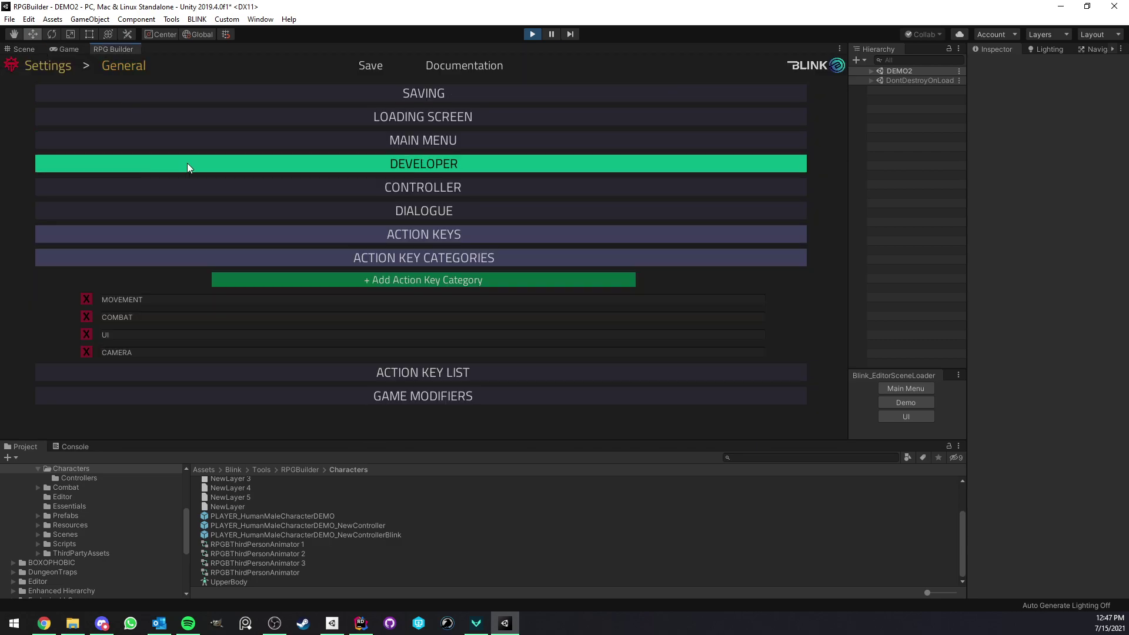
pyautogui.click(69, 51)
pyautogui.scroll(3, 504, 189)
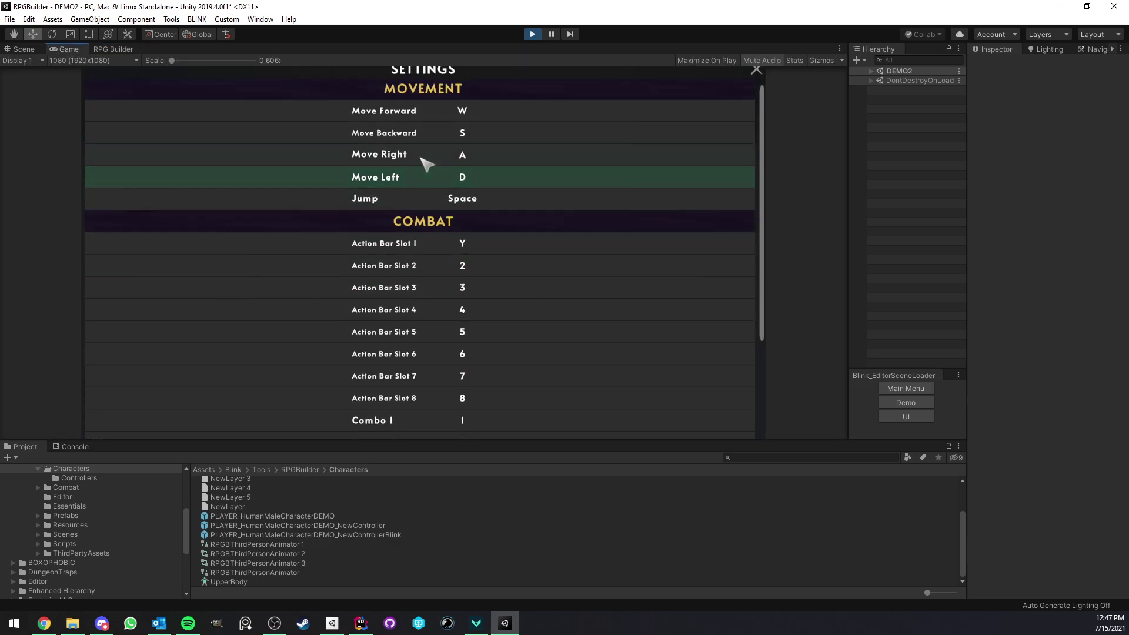
pyautogui.scroll(-1, 410, 160)
pyautogui.click(113, 46)
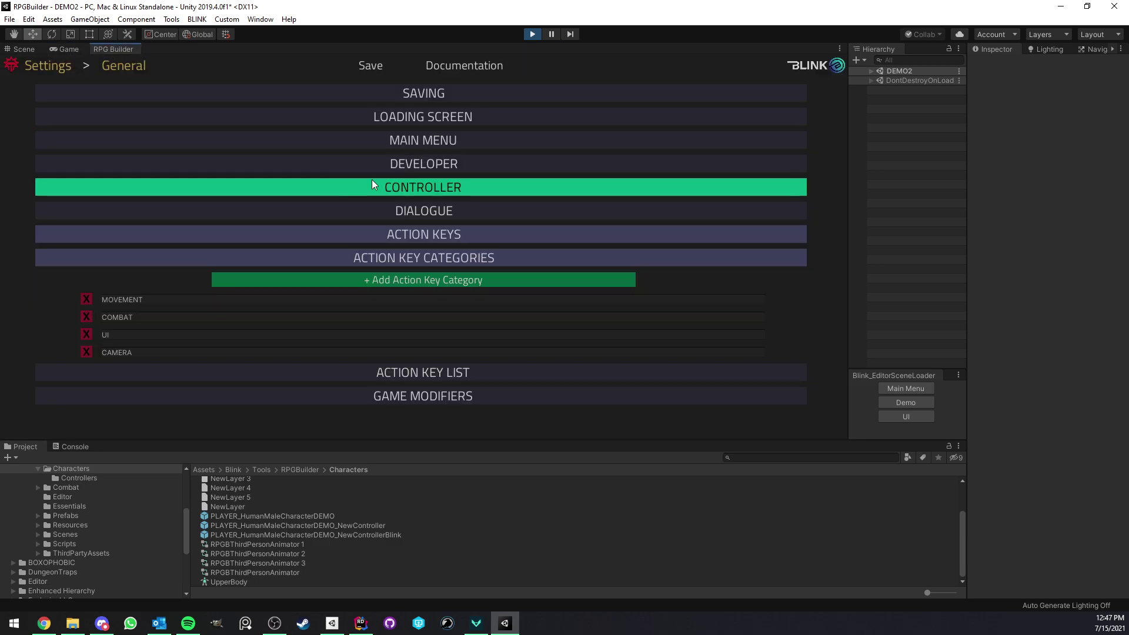
# - Maximize the RPG Builder tab and expand the Action Key List down to COMBO1 and COMBO2
pyautogui.rightClick(97, 51)
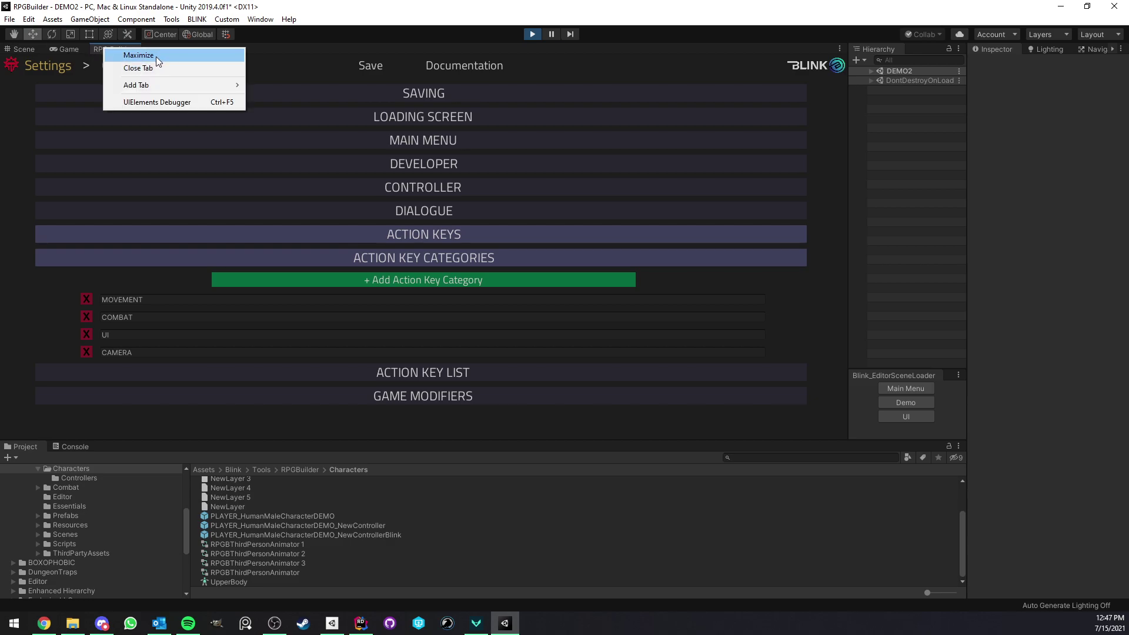
pyautogui.click(157, 56)
pyautogui.click(322, 331)
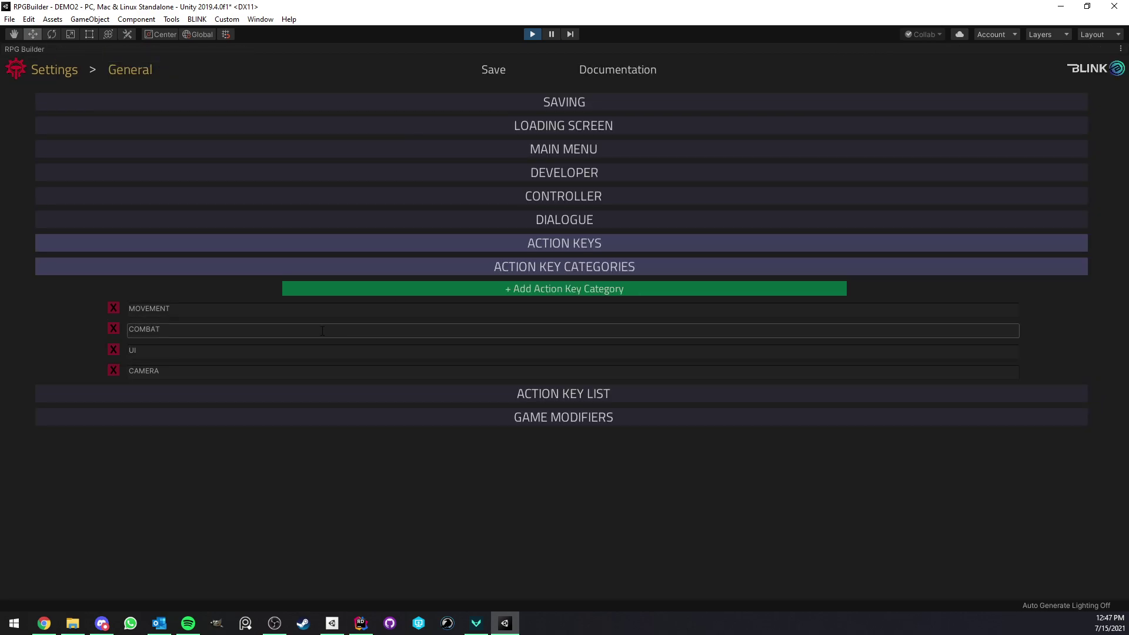
pyautogui.click(288, 390)
pyautogui.scroll(-4, 255, 281)
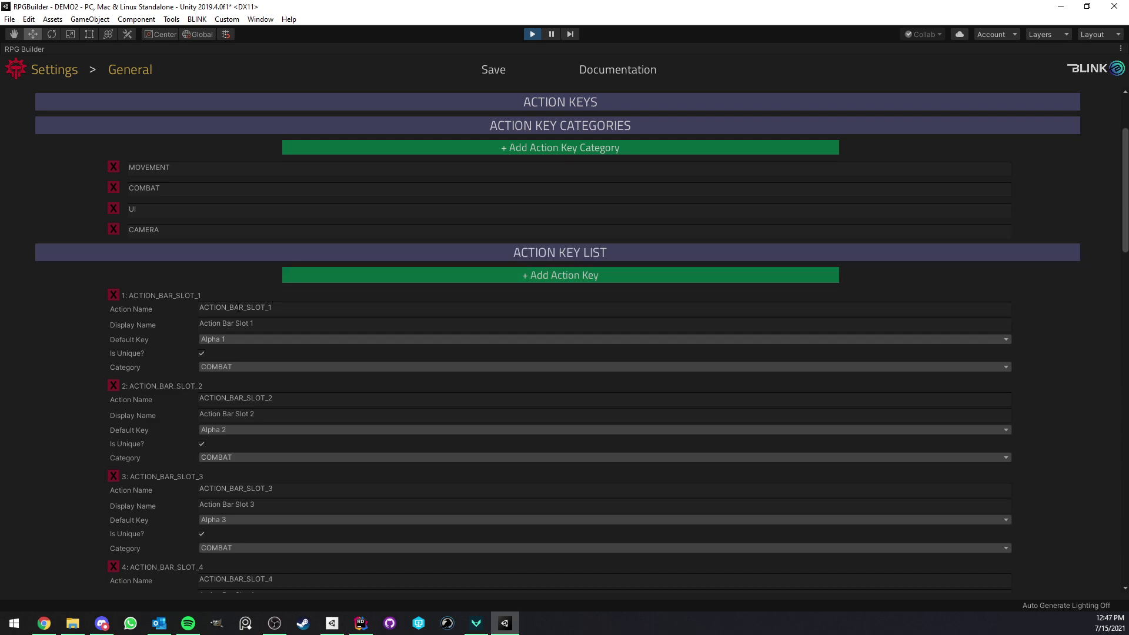
pyautogui.moveTo(1126, 183); pyautogui.dragTo(1116, 518)
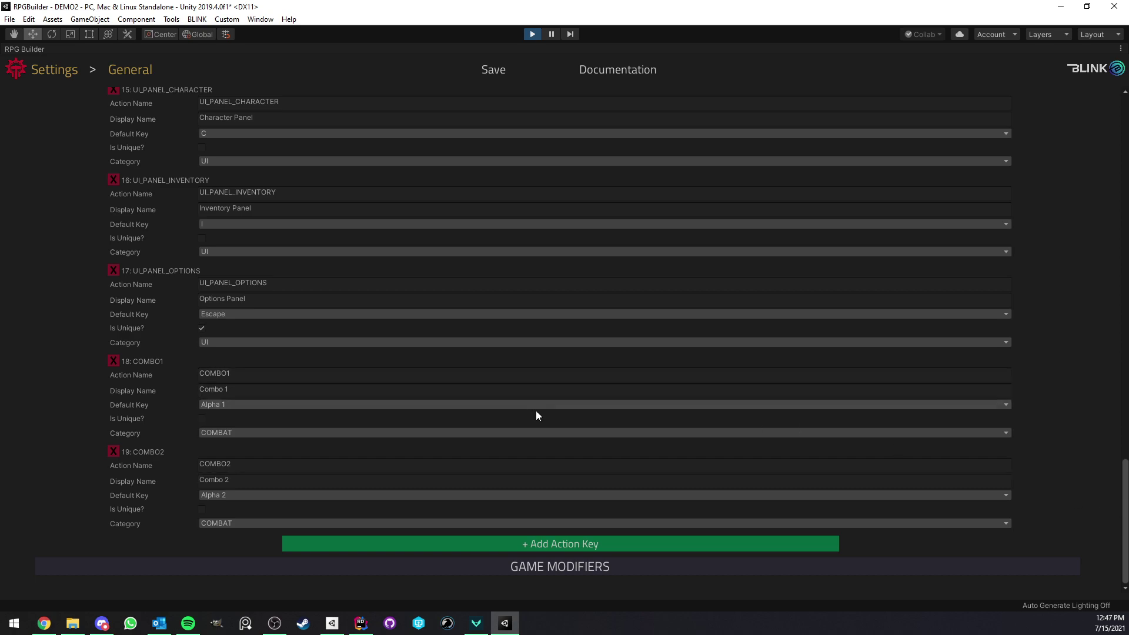
# - Add three action keys, then delete two extras, leaving new entry 20
pyautogui.click(548, 542)
pyautogui.click(548, 542)
pyautogui.click(551, 543)
pyautogui.click(116, 361)
pyautogui.click(114, 451)
pyautogui.click(240, 464)
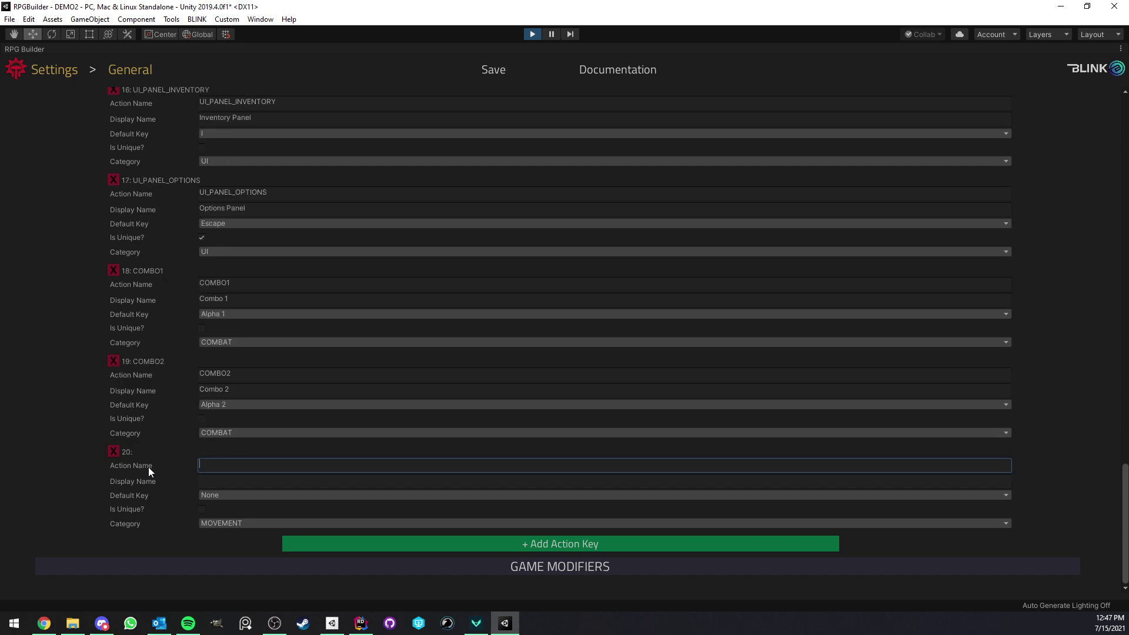
# - Review existing names such as COMBO1, COMBO2, UI_PANEL_OPTIONS, UI_PANEL_CHARACTER and Jump for naming conventions
pyautogui.click(233, 374)
pyautogui.click(250, 284)
pyautogui.click(280, 194)
pyautogui.click(249, 374)
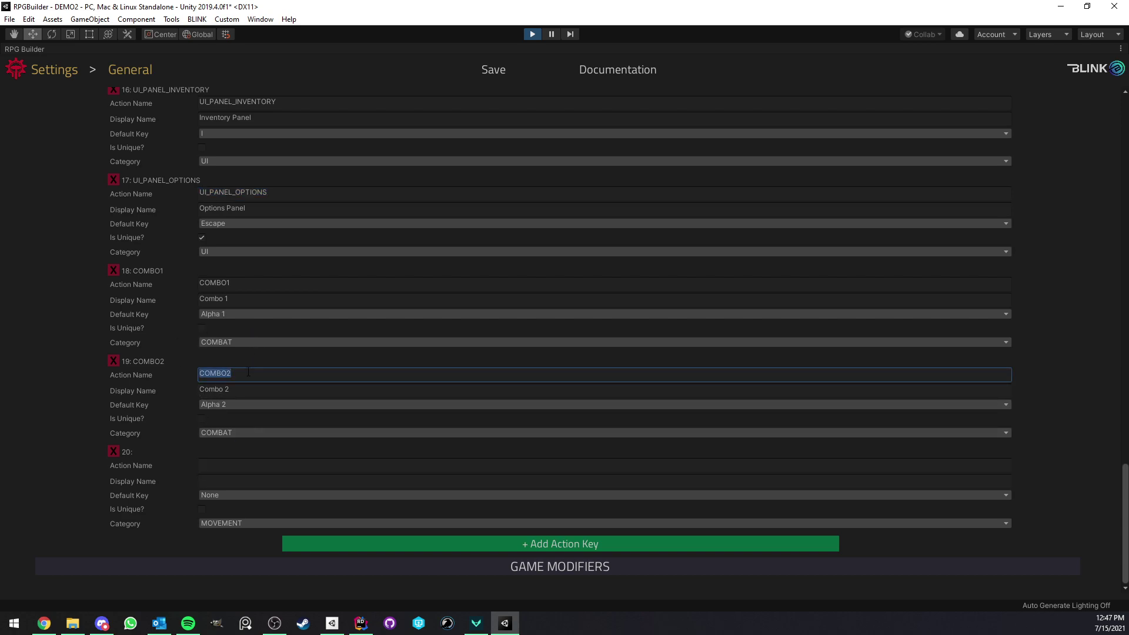
pyautogui.scroll(5, 232, 368)
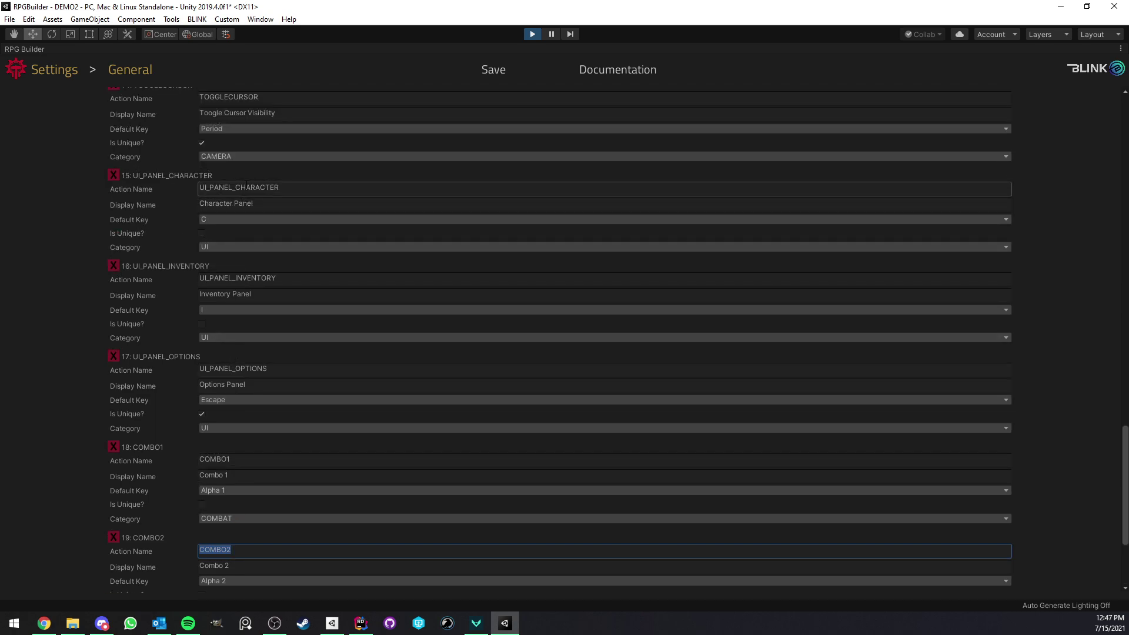
pyautogui.click(301, 190)
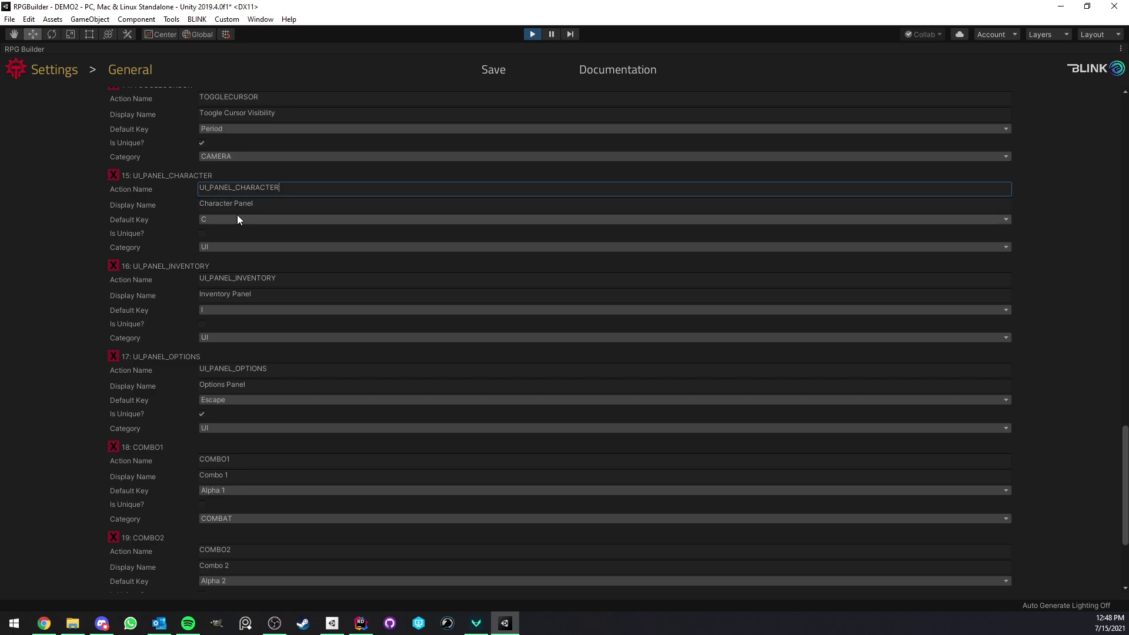
pyautogui.scroll(6, 240, 228)
pyautogui.scroll(2, 252, 250)
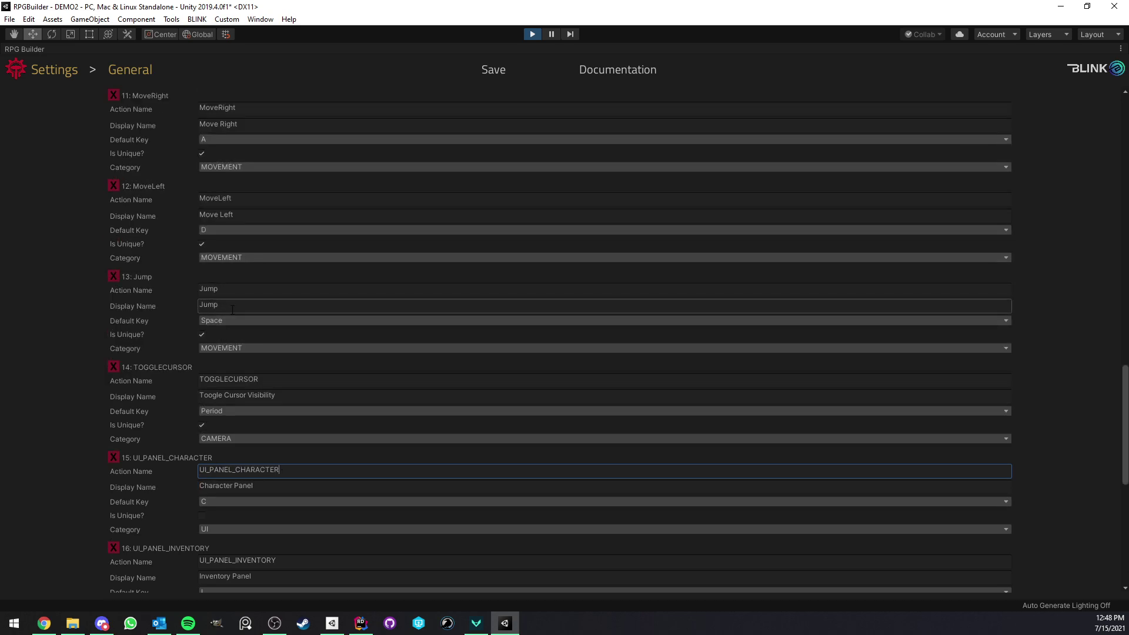
pyautogui.click(210, 305)
pyautogui.scroll(3, 240, 310)
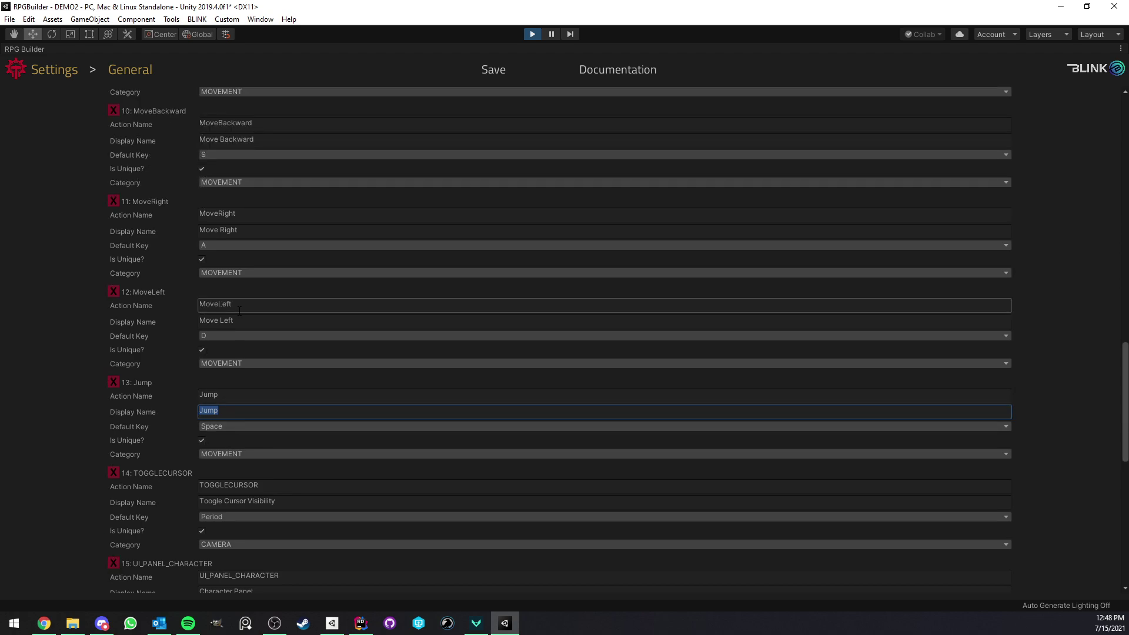
pyautogui.scroll(11, 240, 310)
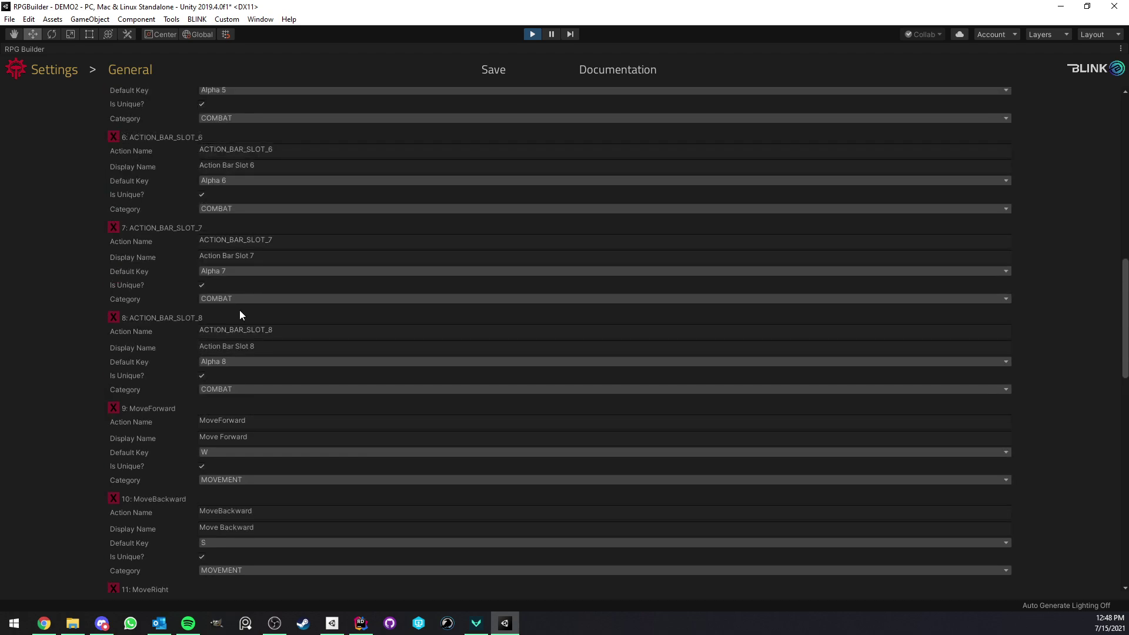
pyautogui.scroll(-20, 245, 222)
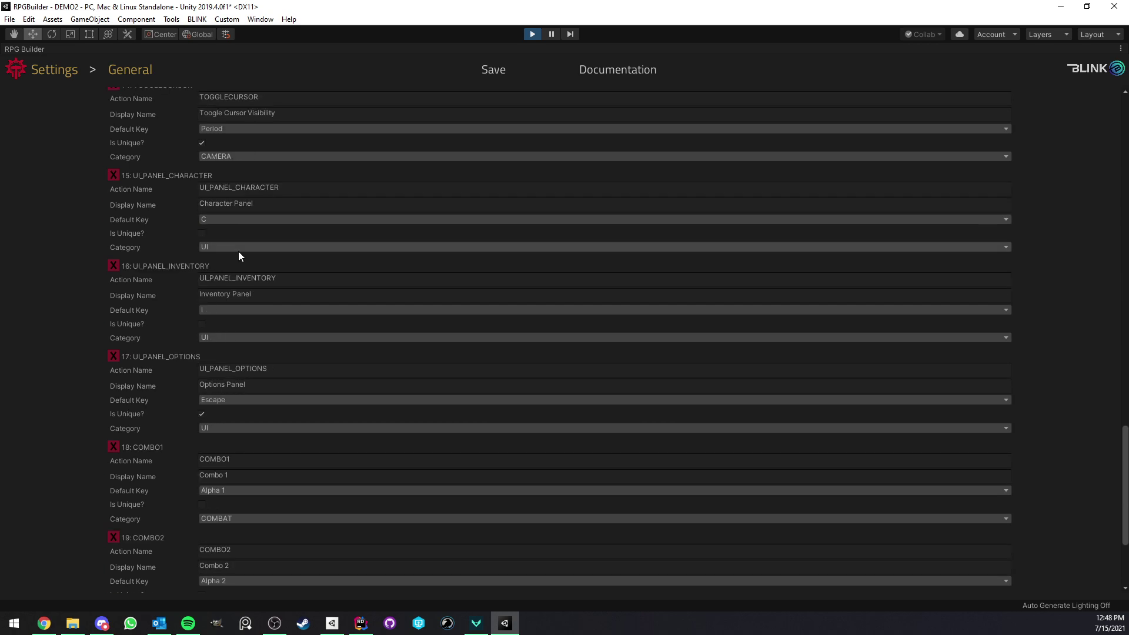
# - Enter UI_PANEL_SOCKETING as entry 20's action name and move to its Display Name field
pyautogui.click(223, 466)
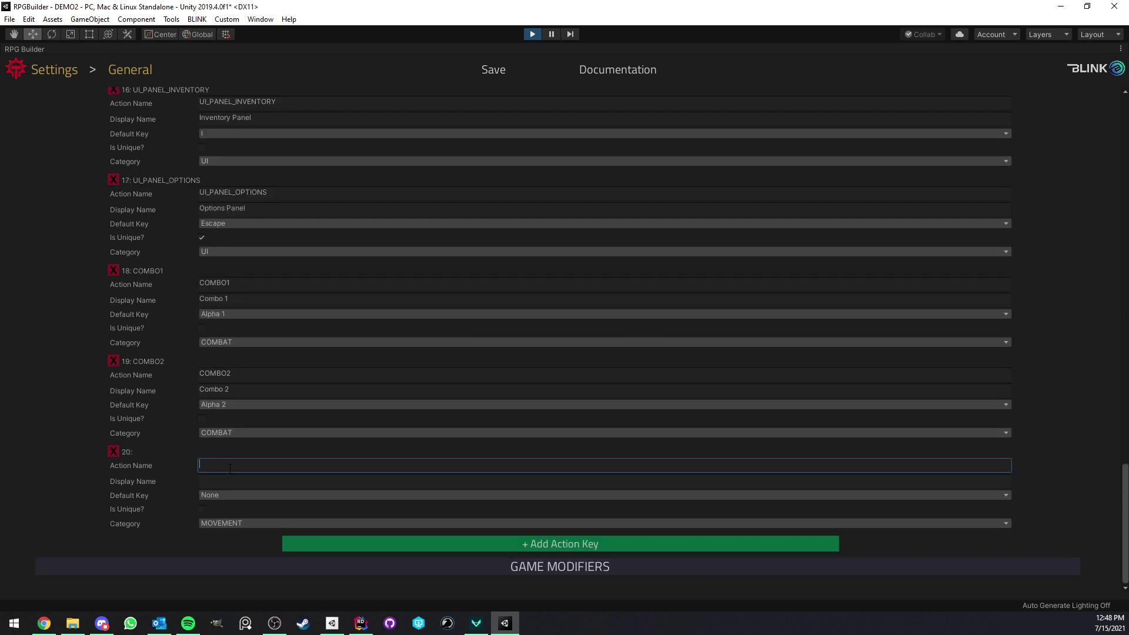
pyautogui.write('UI_PANEL_SOCKETING')
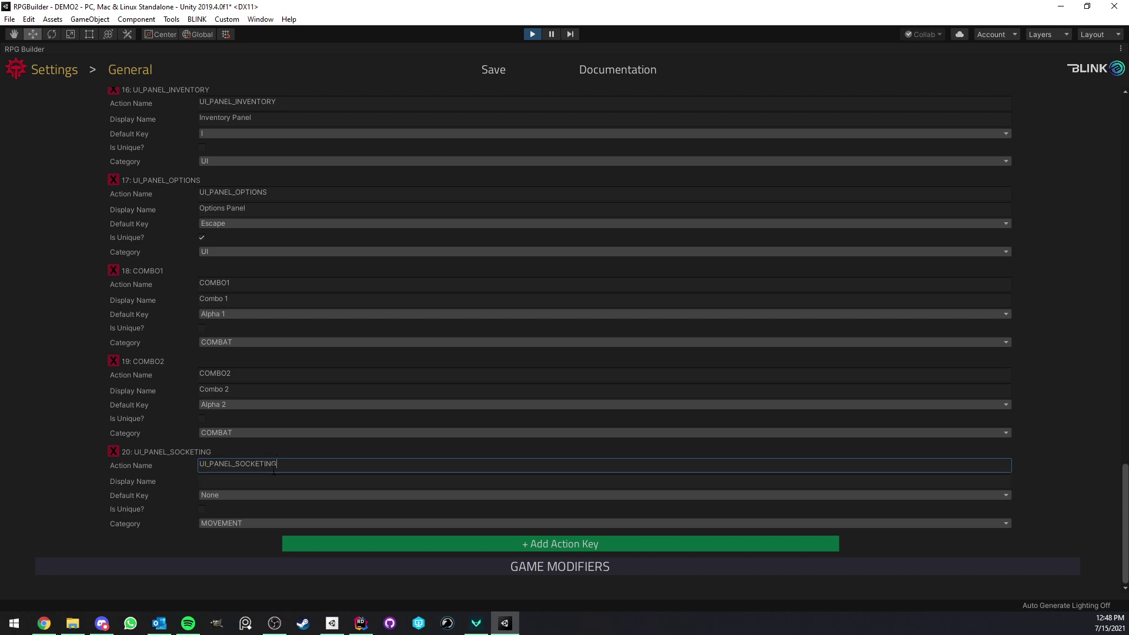
pyautogui.click(248, 480)
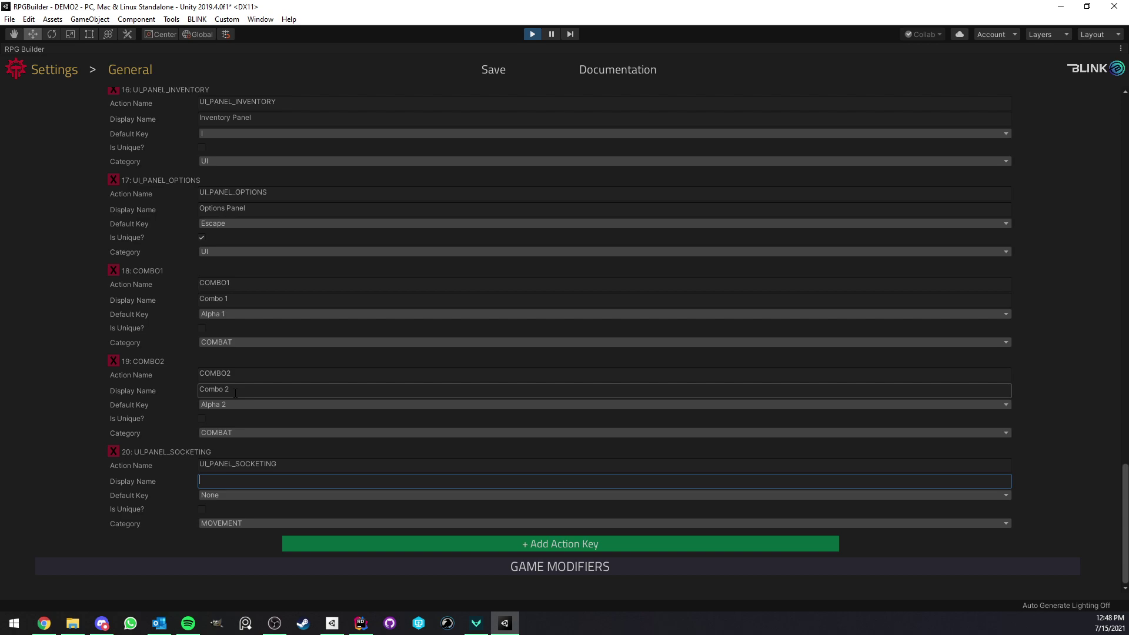
# - Check the in-game keybind menu in the Game view, then maximize the RPG Builder editor again
pyautogui.rightClick(55, 47)
pyautogui.click(80, 55)
pyautogui.click(69, 50)
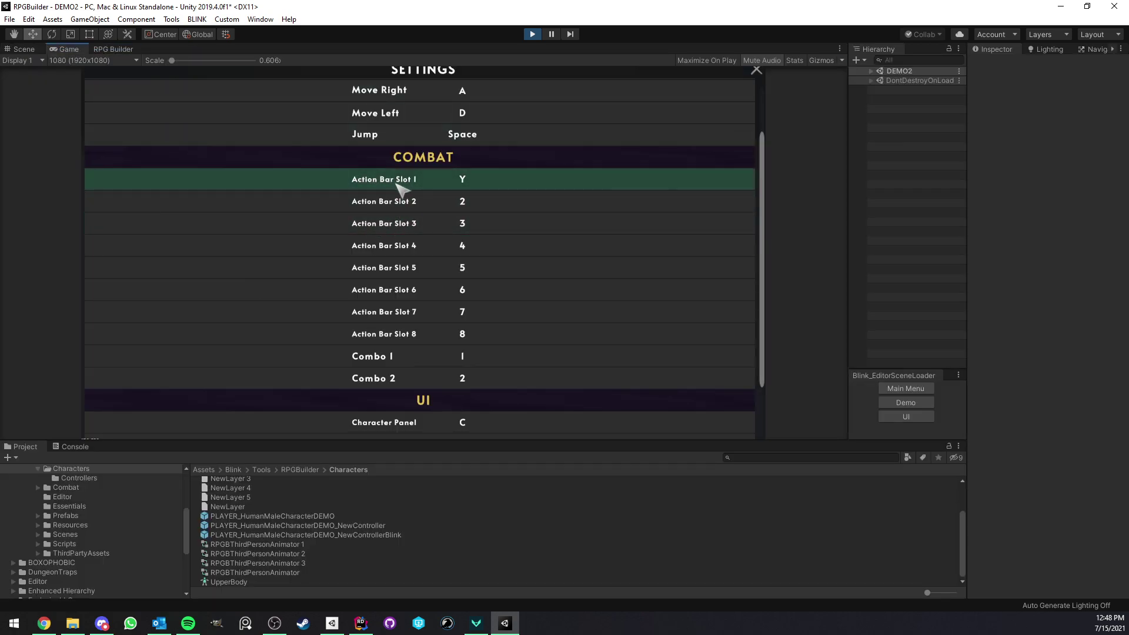
pyautogui.moveTo(763, 209); pyautogui.dragTo(785, 302)
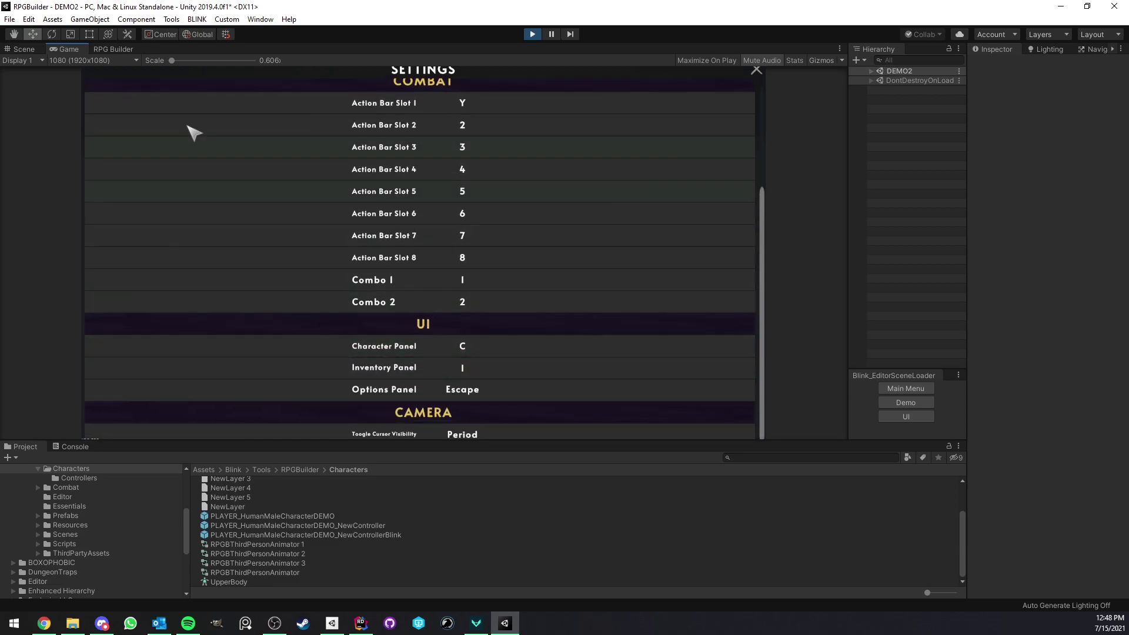
pyautogui.click(118, 47)
pyautogui.rightClick(119, 47)
pyautogui.click(155, 54)
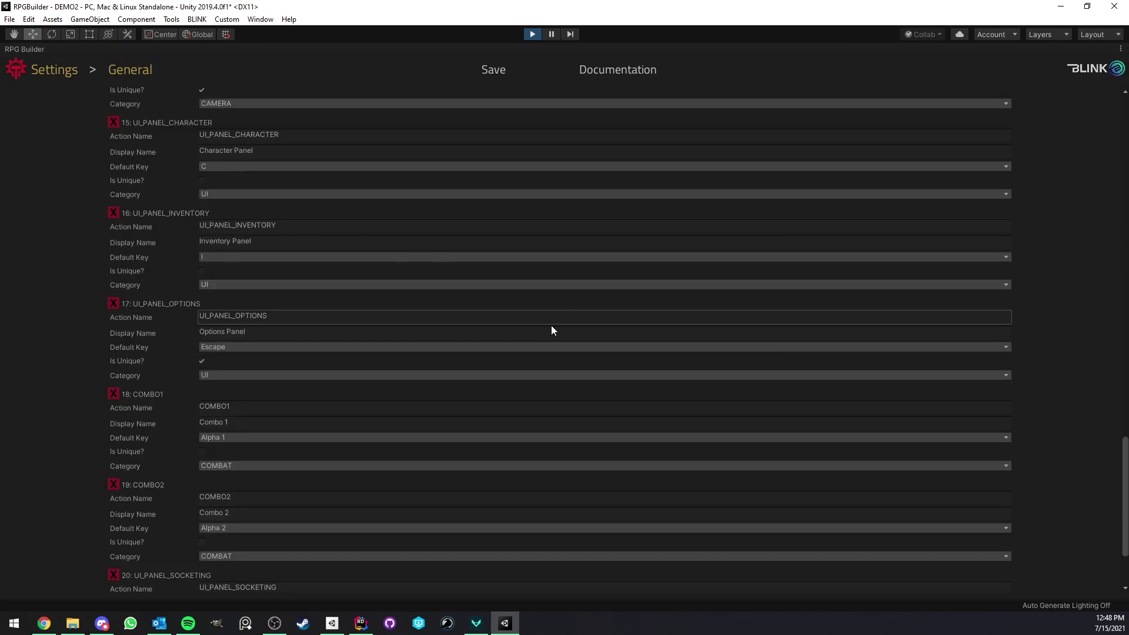
# - Inspect UI_PANEL_CHARACTER's action and display names, then select entry 20's empty Display Name field
pyautogui.scroll(5, 269, 285)
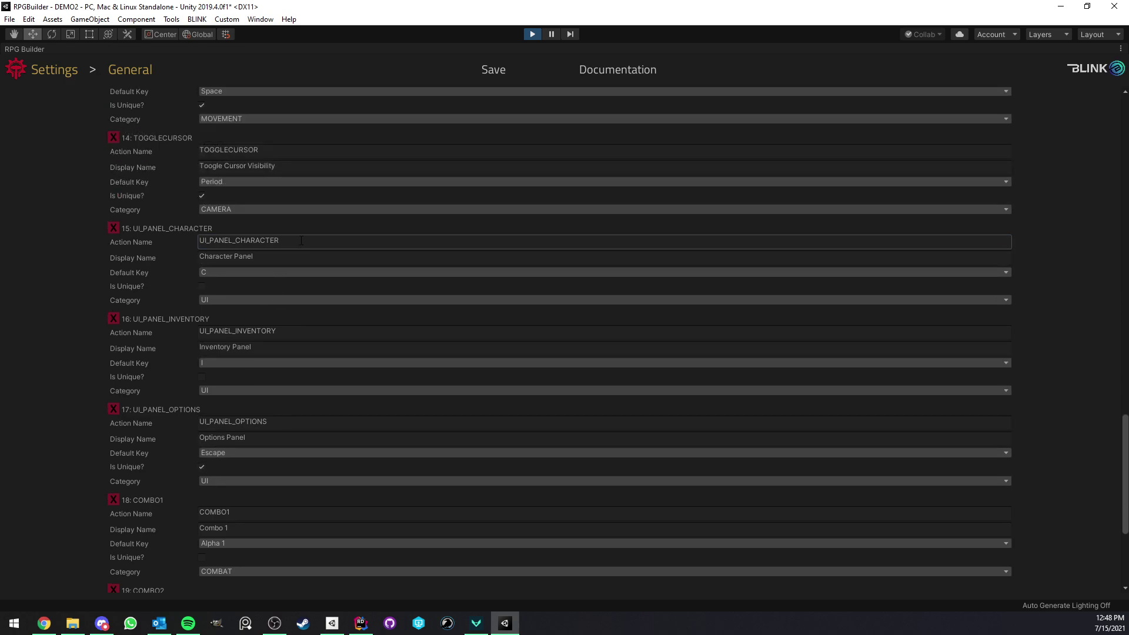
pyautogui.click(206, 242)
pyautogui.moveTo(247, 241); pyautogui.dragTo(154, 237)
pyautogui.click(291, 242)
pyautogui.moveTo(291, 242); pyautogui.dragTo(176, 239)
pyautogui.click(302, 247)
pyautogui.doubleClick(299, 246)
pyautogui.click(263, 254)
pyautogui.moveTo(262, 254); pyautogui.dragTo(177, 259)
pyautogui.scroll(-6, 315, 495)
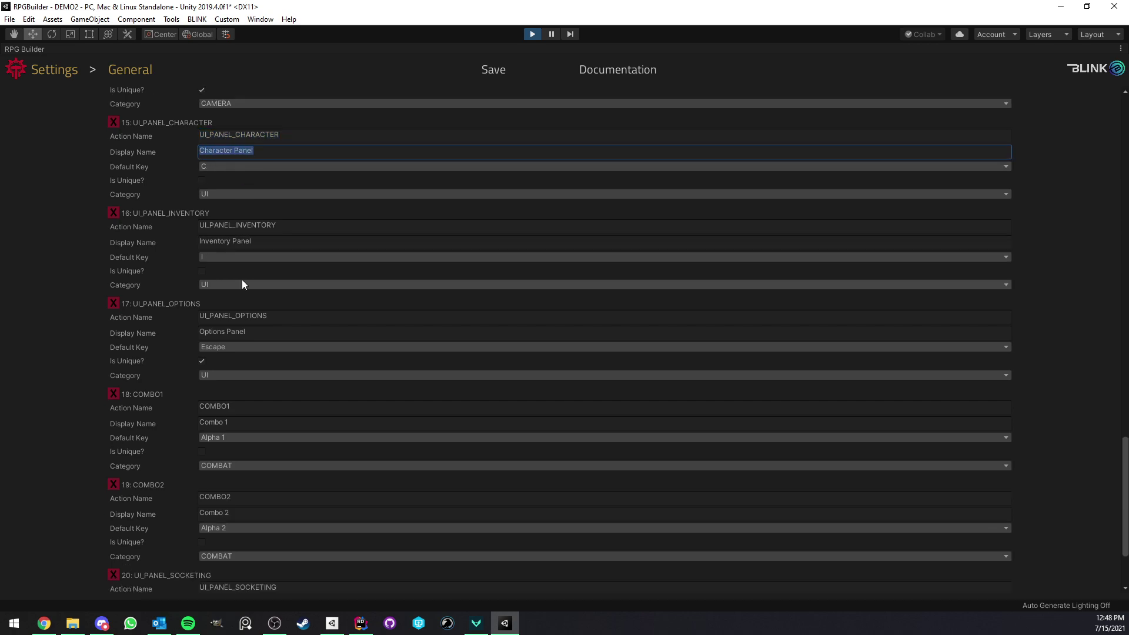
pyautogui.click(234, 484)
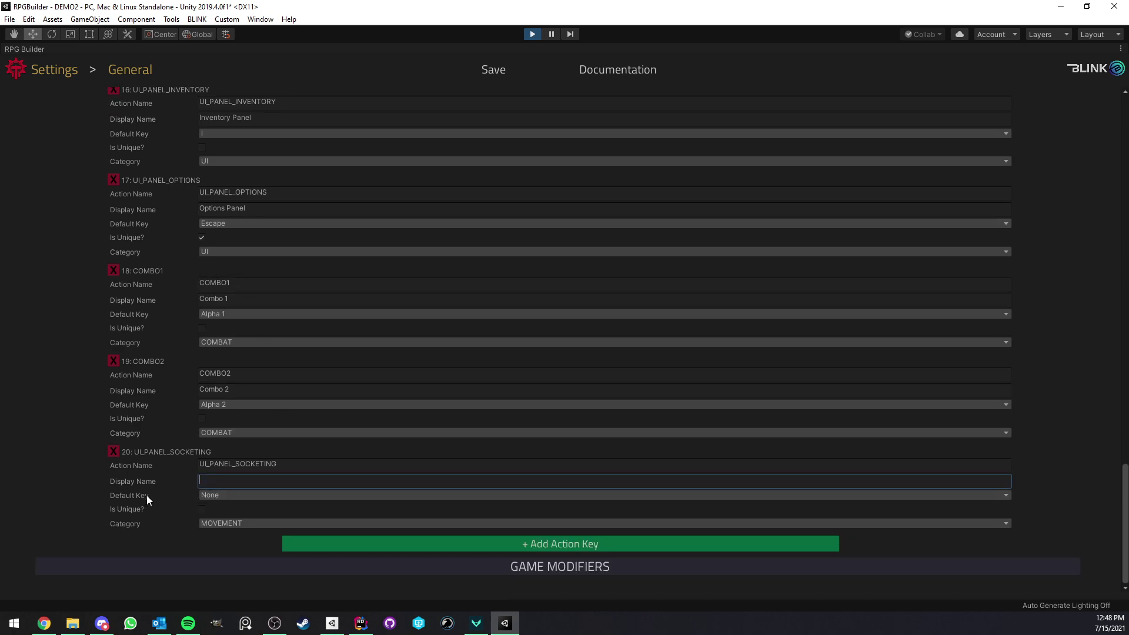
pyautogui.click(209, 496)
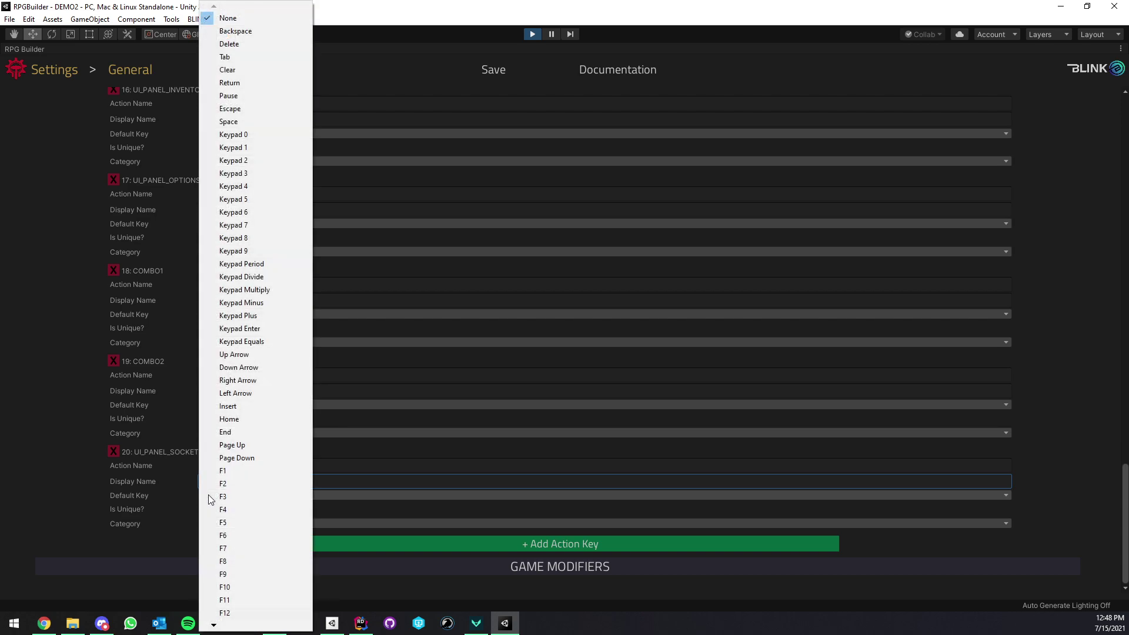
pyautogui.click(170, 493)
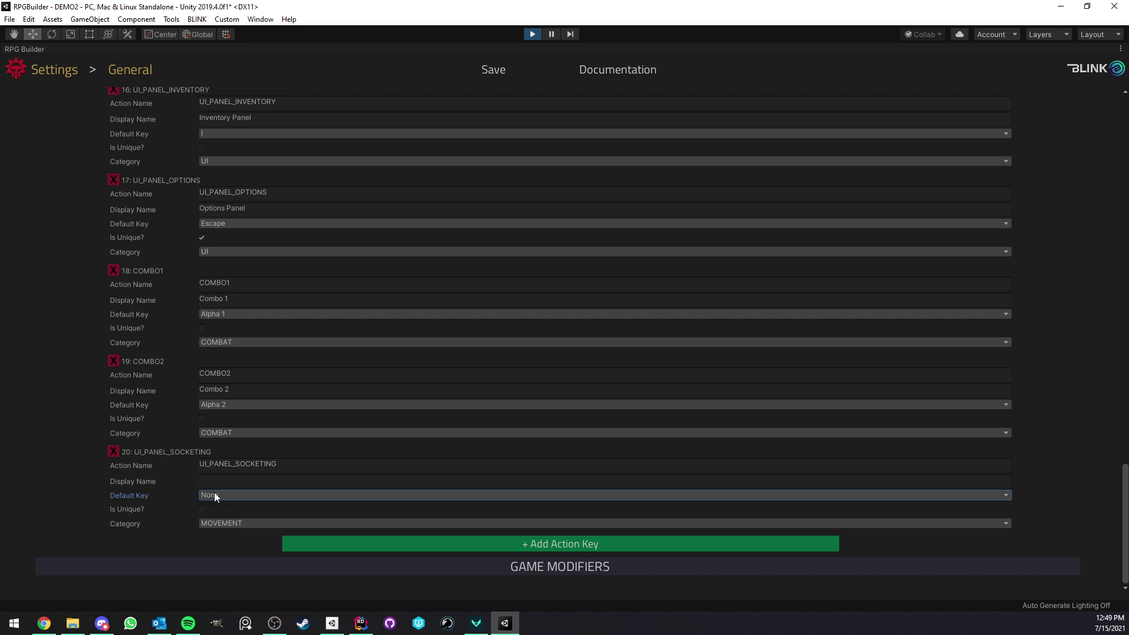
pyautogui.click(292, 461)
pyautogui.click(230, 481)
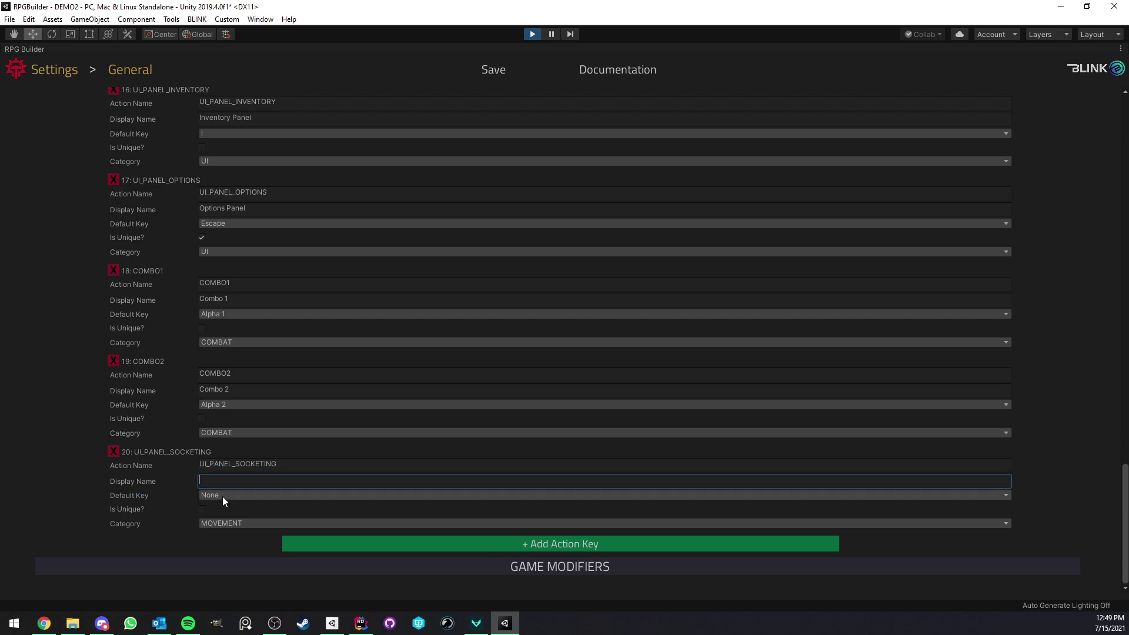
pyautogui.scroll(15, 150, 371)
pyautogui.scroll(-4, 160, 352)
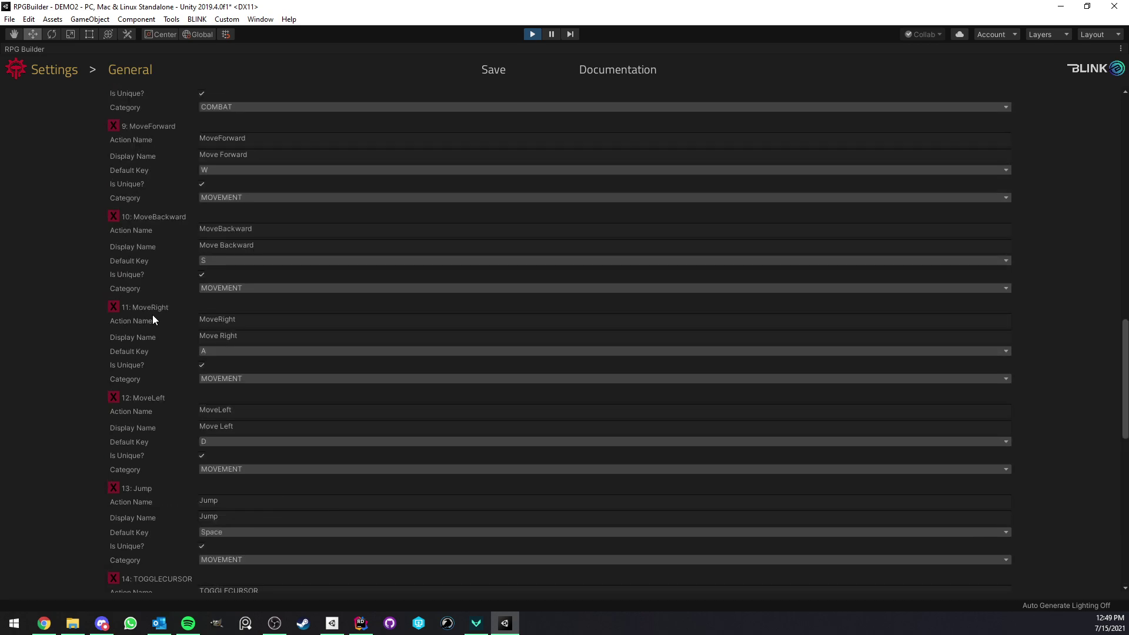
pyautogui.scroll(-10, 201, 328)
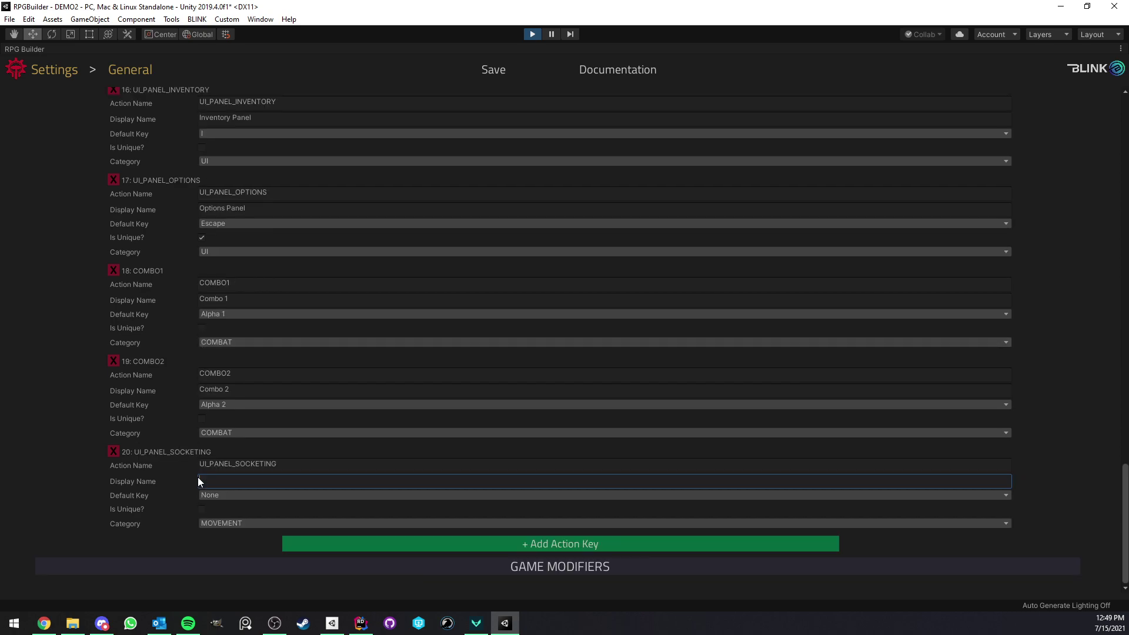
pyautogui.click(221, 497)
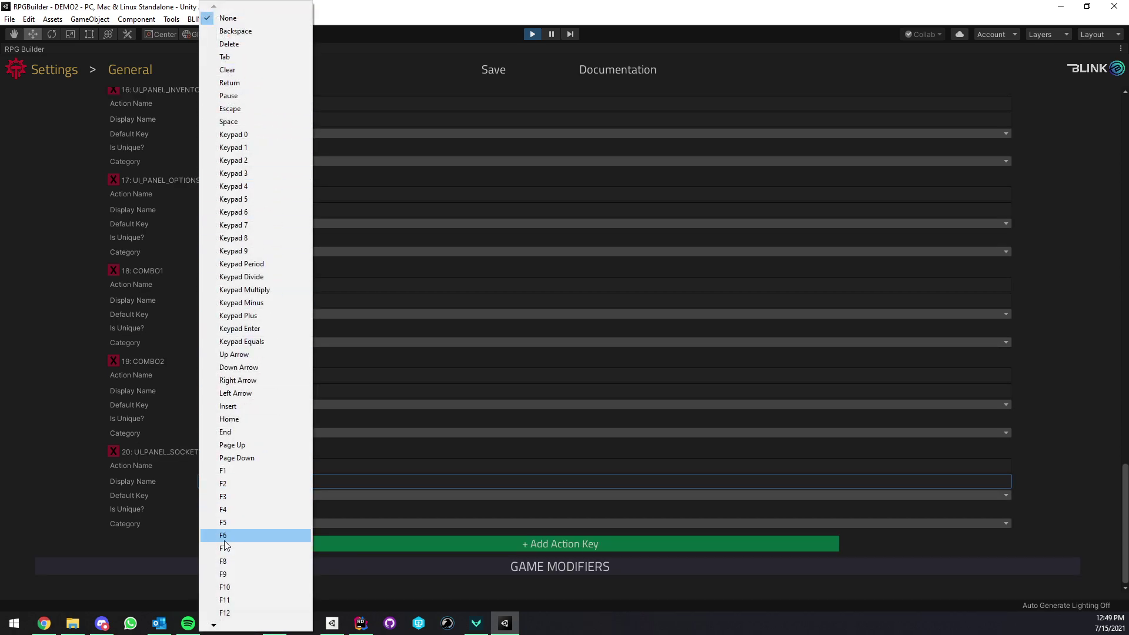
pyautogui.moveTo(244, 627)
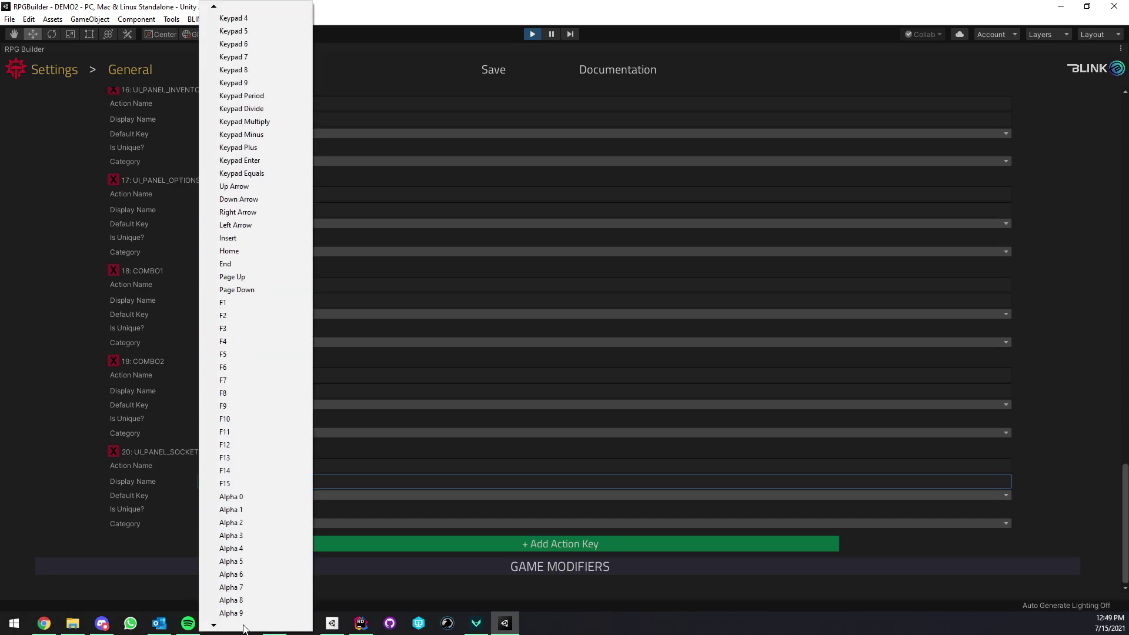
pyautogui.click(144, 492)
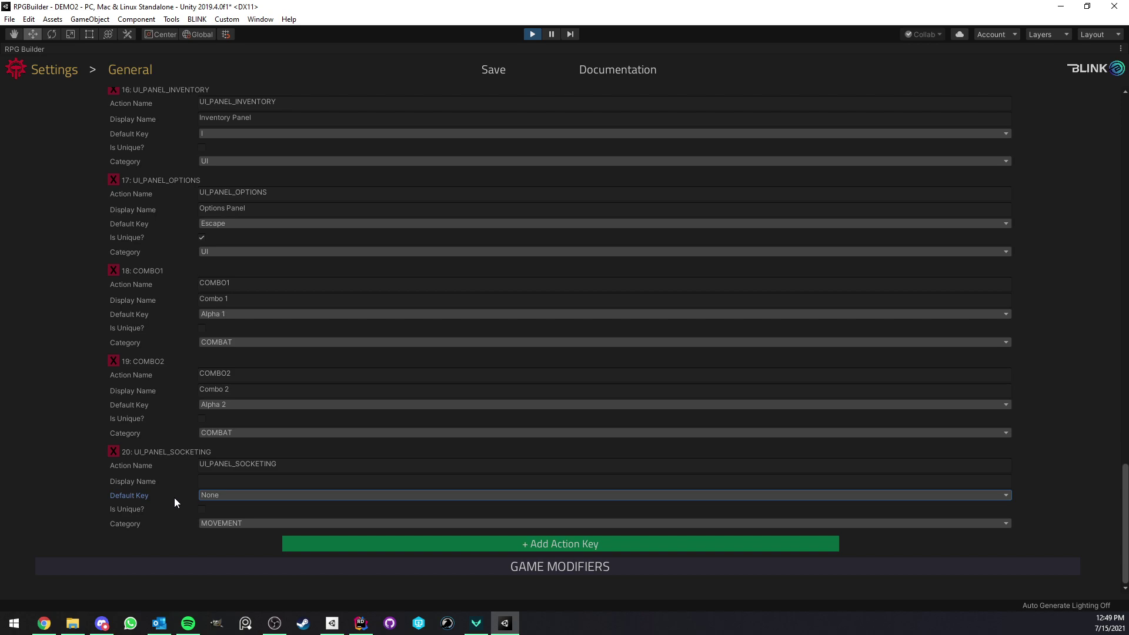
# - Tick Is Unique? on action key entry 20, UI_PANEL_SOCKETING, leaving its display name empty
pyautogui.click(202, 510)
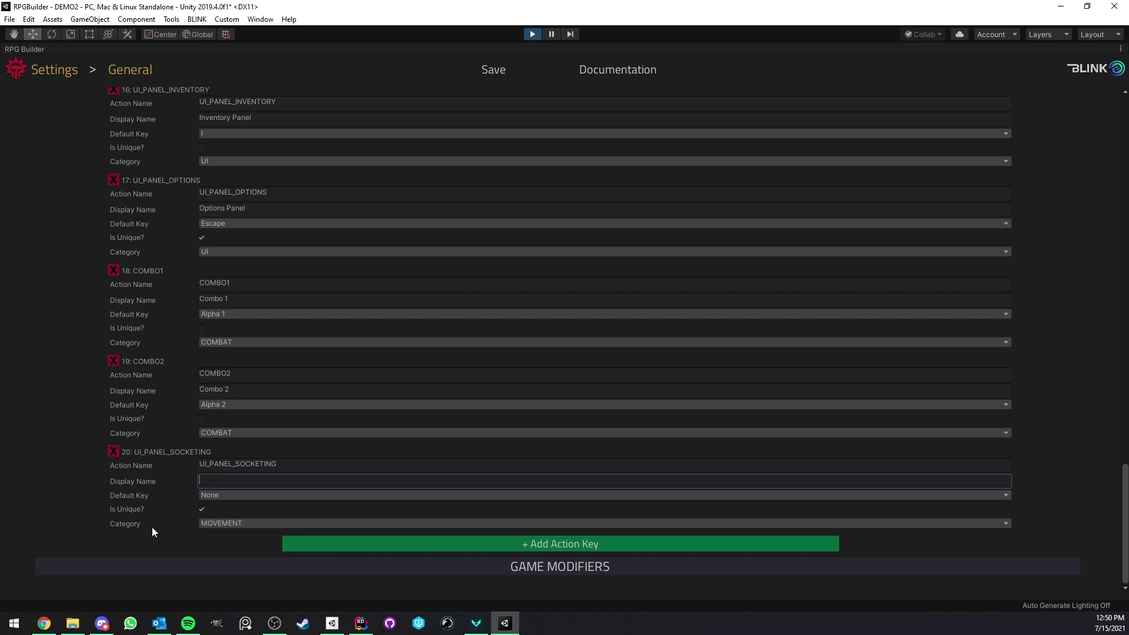
pyautogui.click(221, 524)
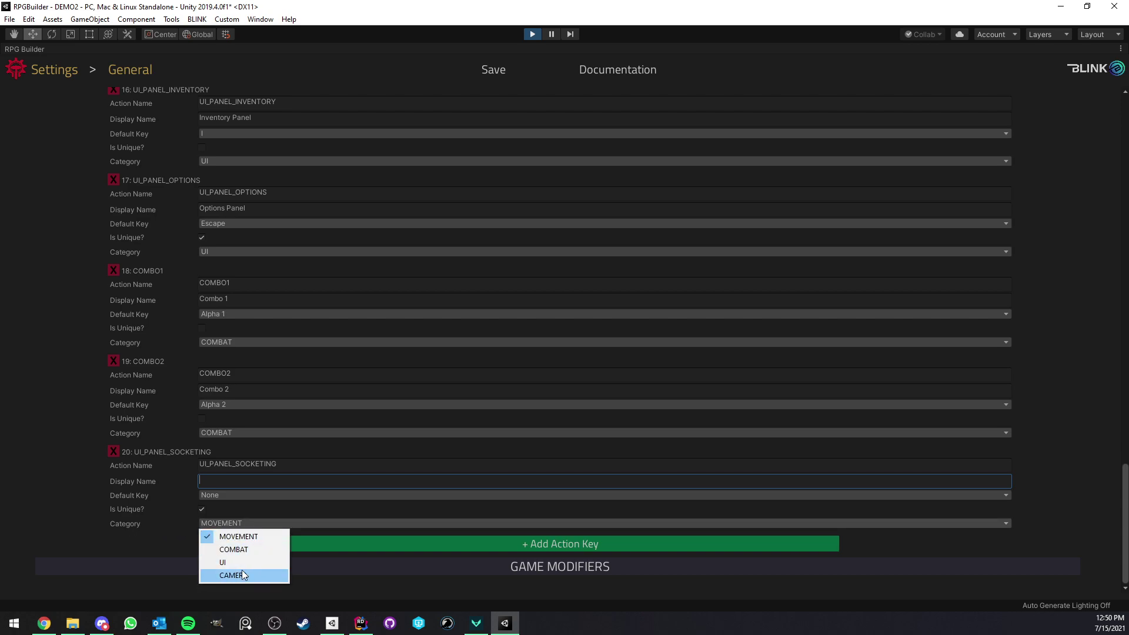
pyautogui.click(239, 540)
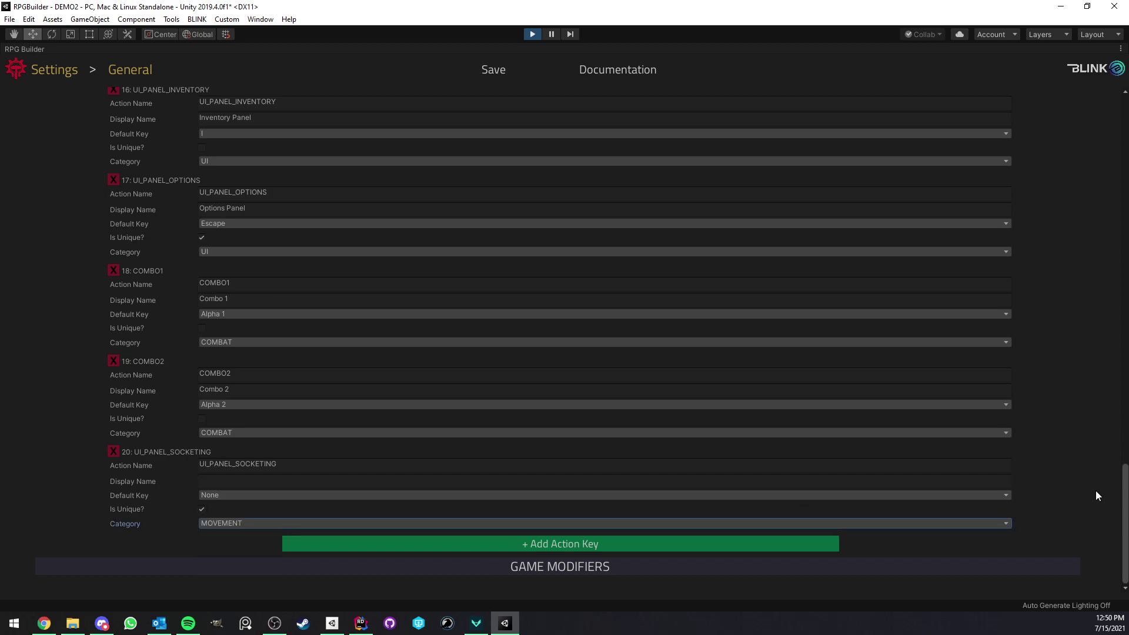
pyautogui.moveTo(1123, 497); pyautogui.dragTo(1071, 151)
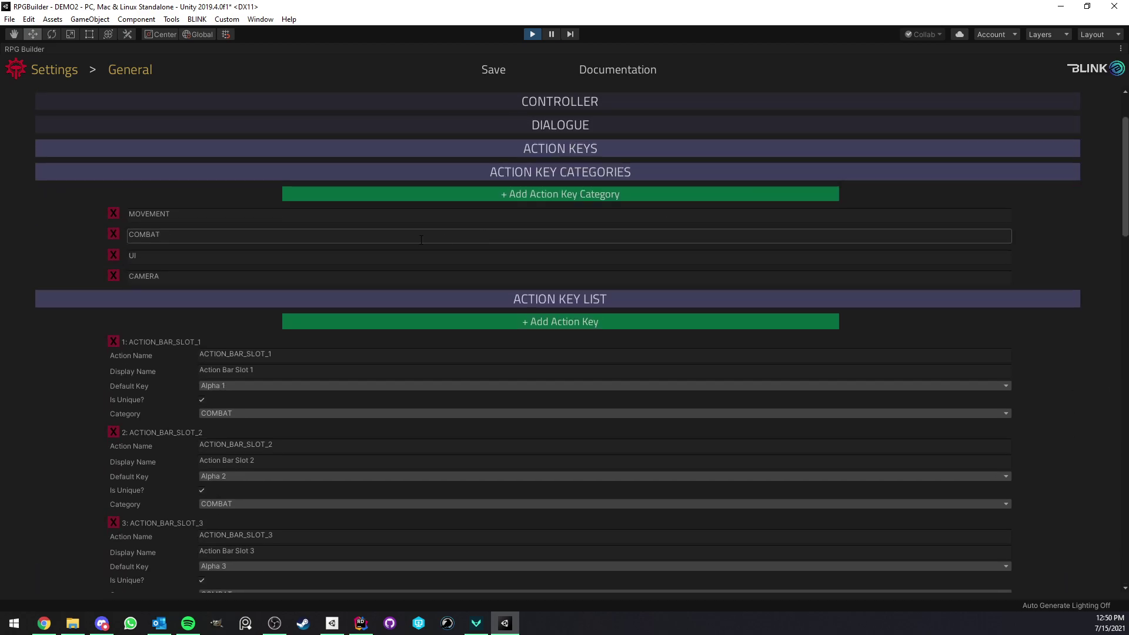
pyautogui.click(185, 217)
pyautogui.press('Tab')
pyautogui.press('Tab')
pyautogui.press('Tab')
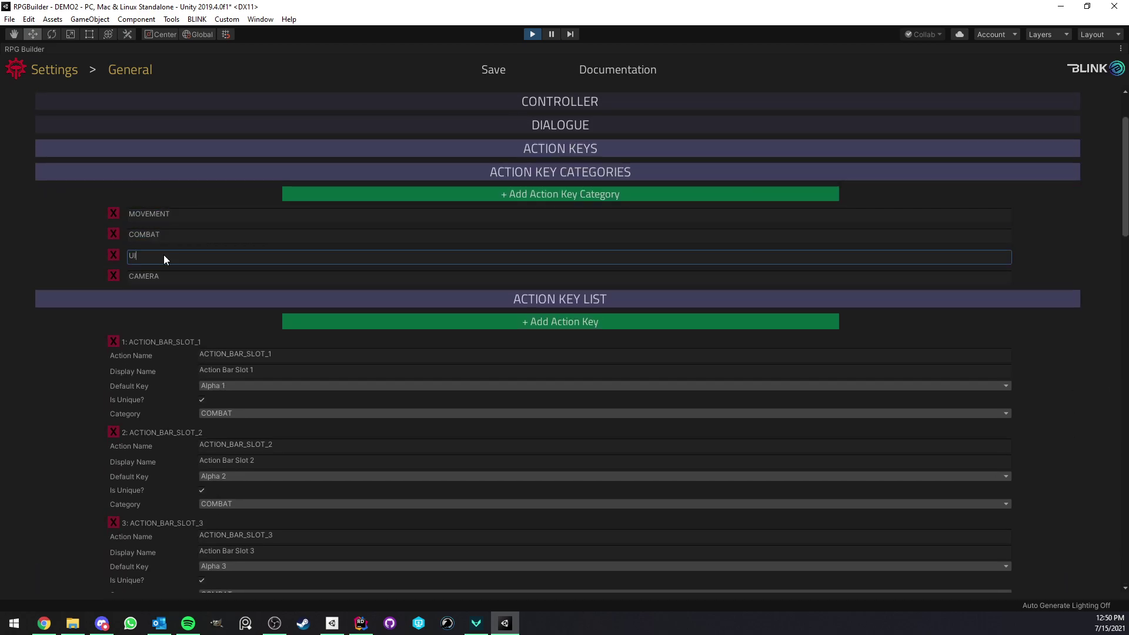
pyautogui.click(345, 197)
pyautogui.click(345, 196)
pyautogui.click(344, 197)
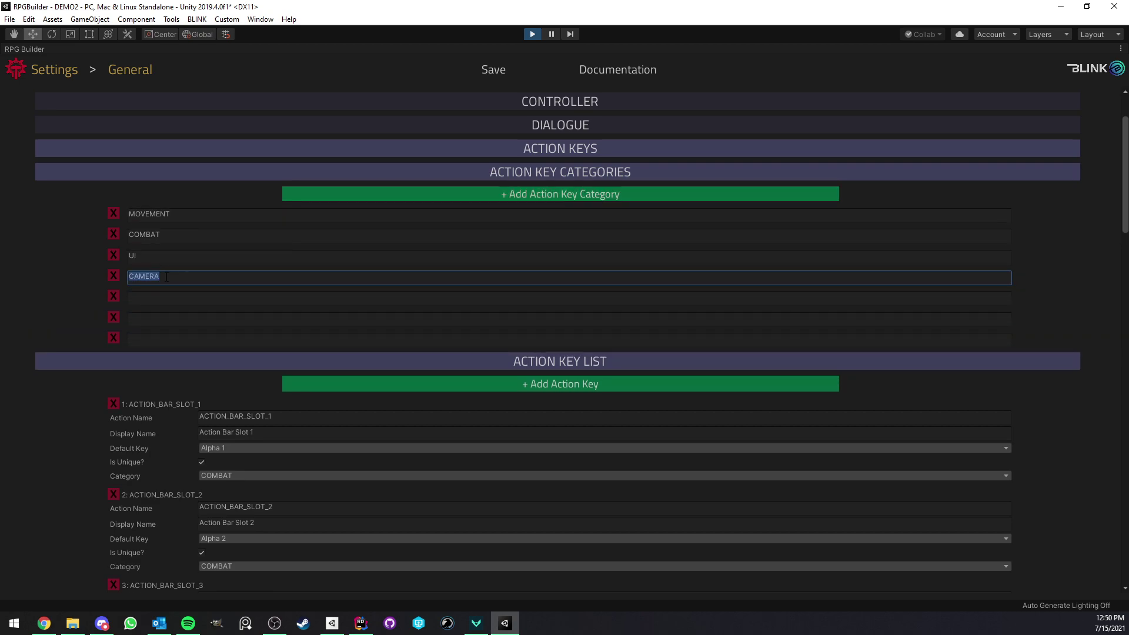
pyautogui.click(114, 297)
pyautogui.click(114, 297)
pyautogui.click(114, 297)
pyautogui.click(176, 235)
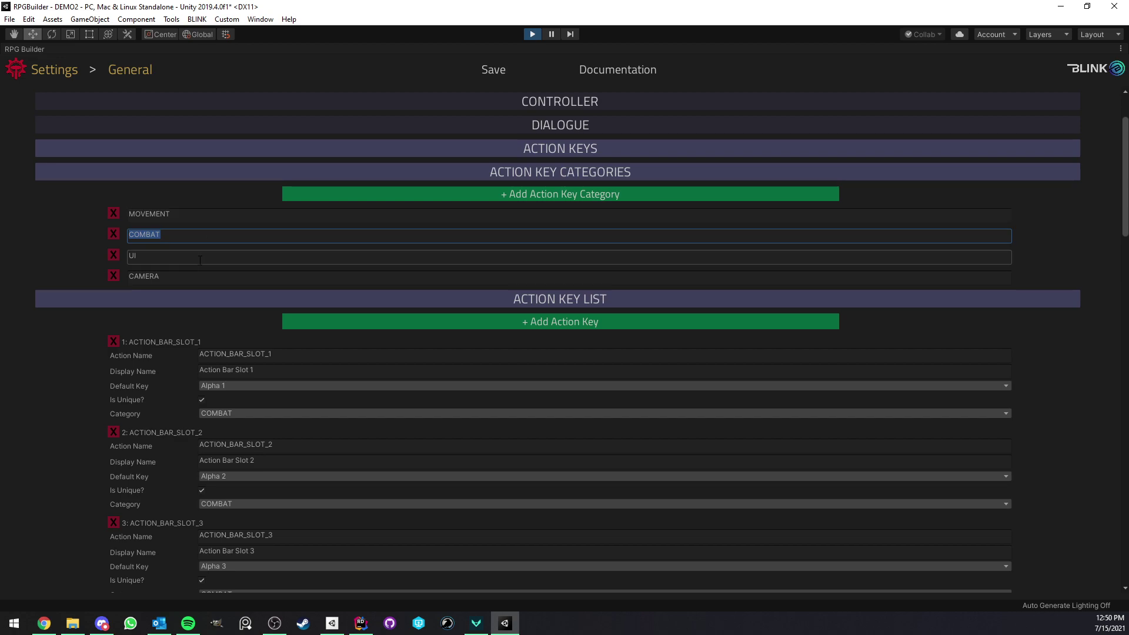
pyautogui.click(293, 353)
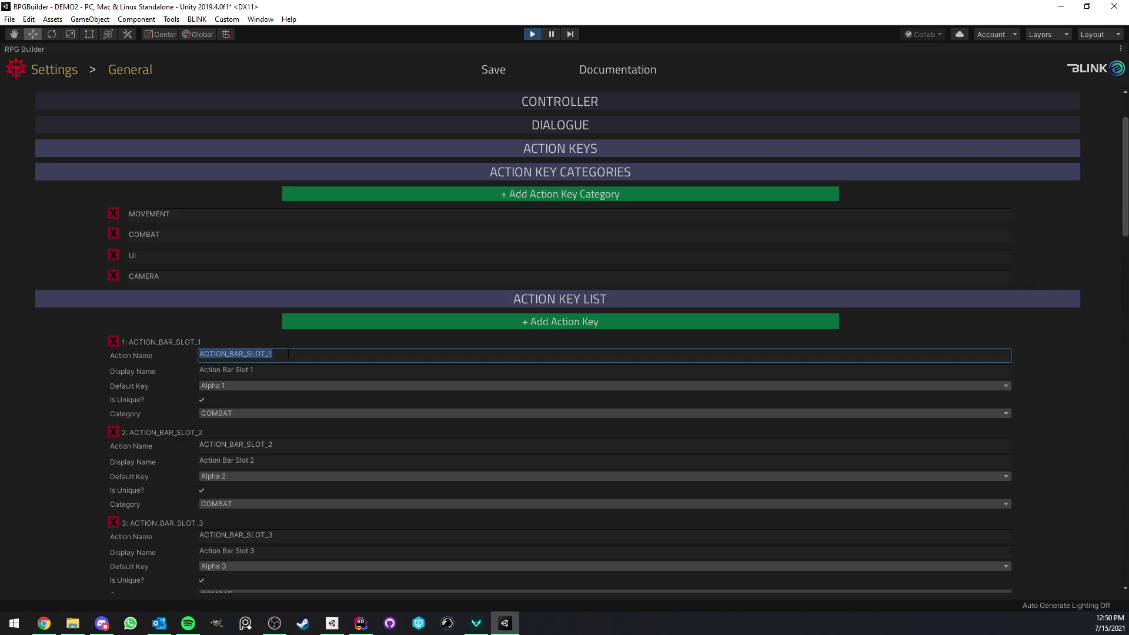
pyautogui.click(223, 412)
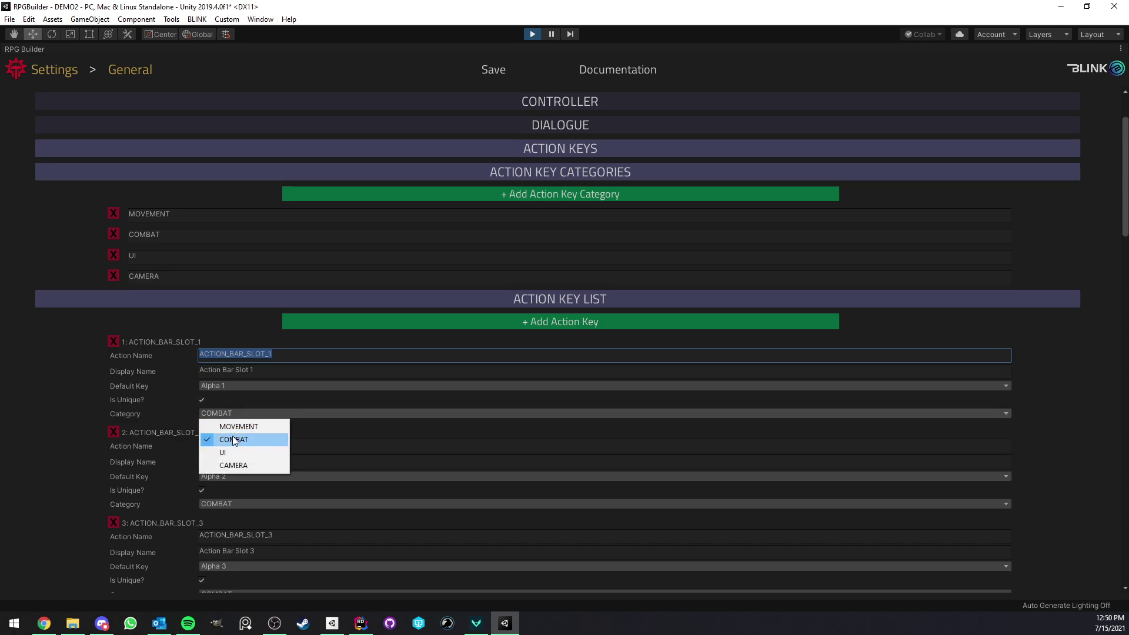
pyautogui.click(233, 439)
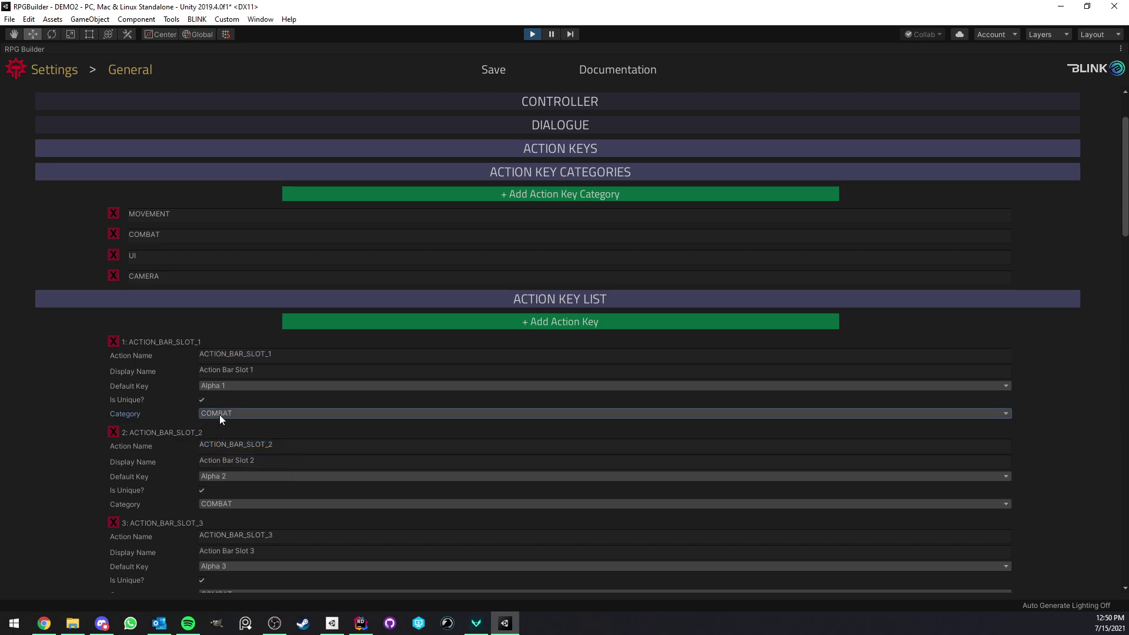
pyautogui.rightClick(31, 45)
# - Un-maximize the RPG Builder panel and maximize the running Game view instead
pyautogui.click(47, 54)
pyautogui.click(64, 49)
pyautogui.rightClick(65, 50)
pyautogui.click(99, 88)
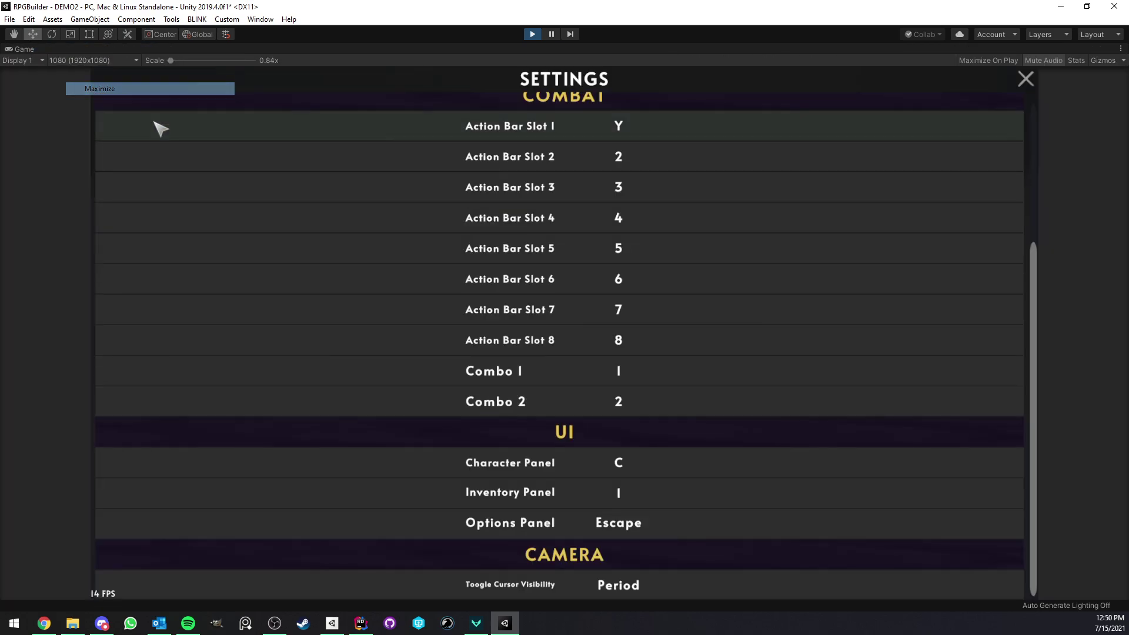
# - Scroll the in-game keybind Settings list through its MOVEMENT, COMBAT, UI and CAMERA groups
pyautogui.moveTo(1037, 317); pyautogui.dragTo(1034, 152)
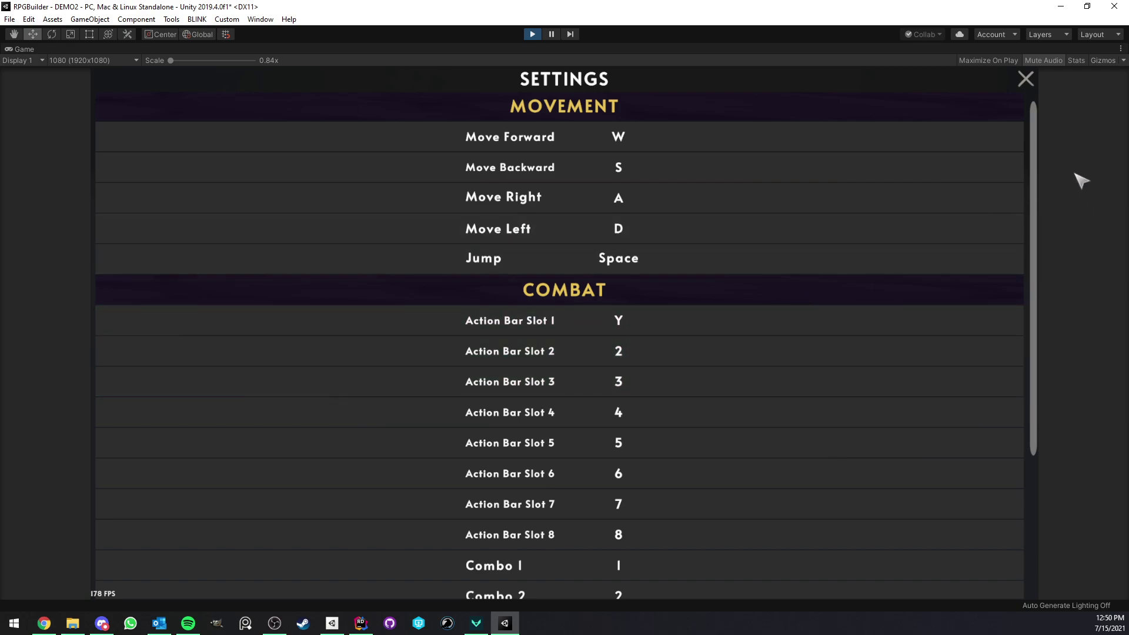
pyautogui.moveTo(1039, 154); pyautogui.dragTo(1042, 361)
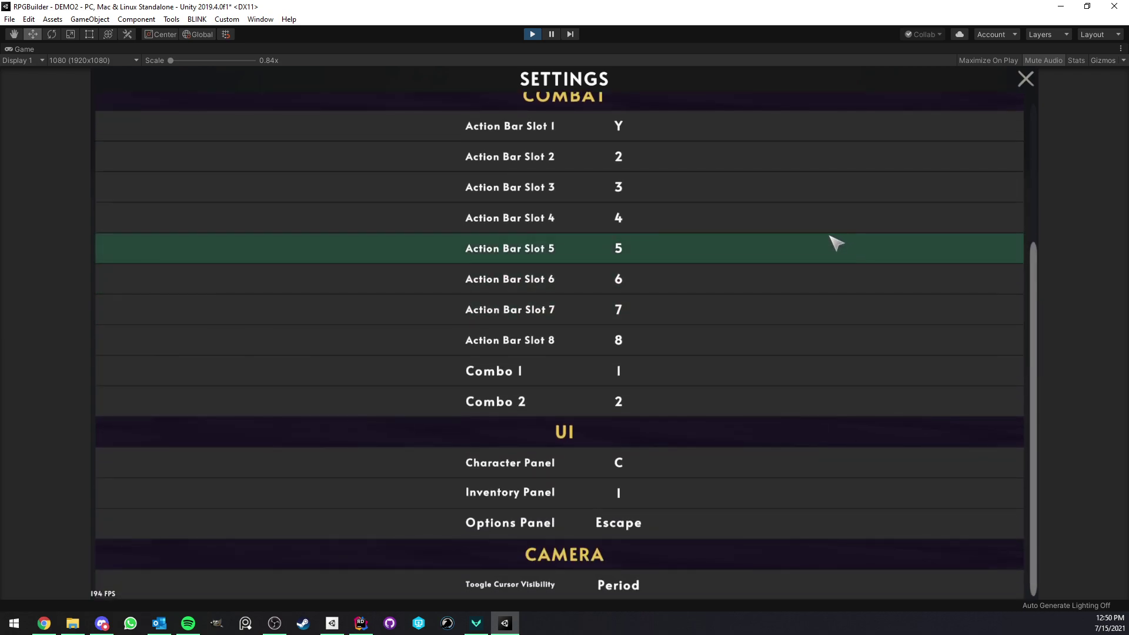
pyautogui.scroll(2, 826, 241)
pyautogui.scroll(3, 771, 245)
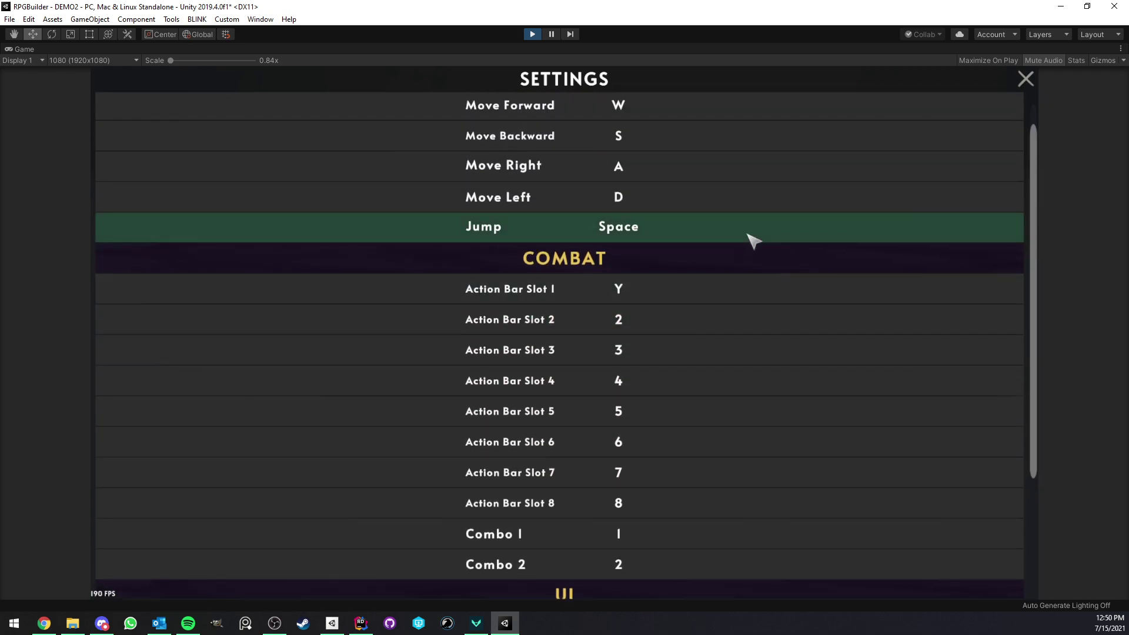
pyautogui.rightClick(29, 50)
pyautogui.click(64, 86)
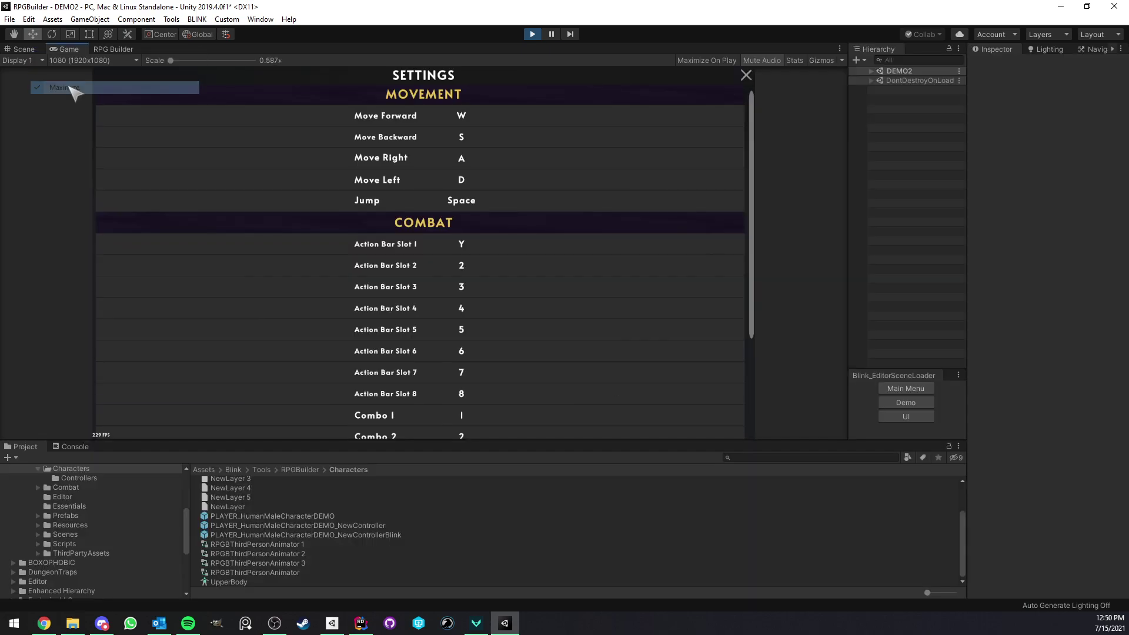
pyautogui.click(104, 48)
pyautogui.rightClick(104, 48)
pyautogui.click(133, 57)
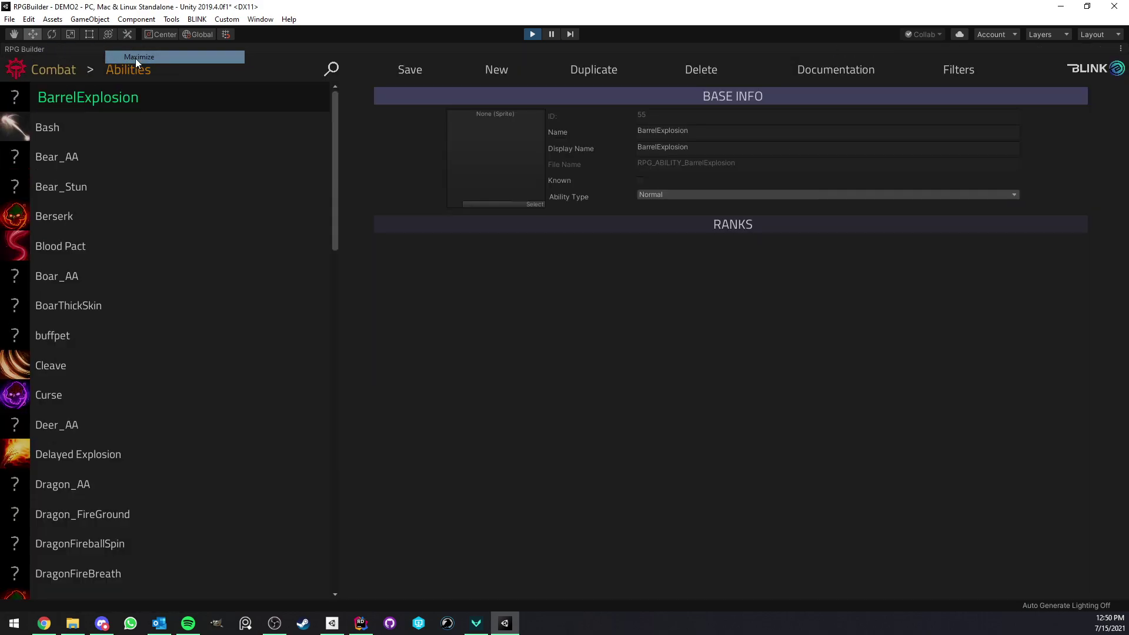
pyautogui.click(128, 70)
pyautogui.click(72, 367)
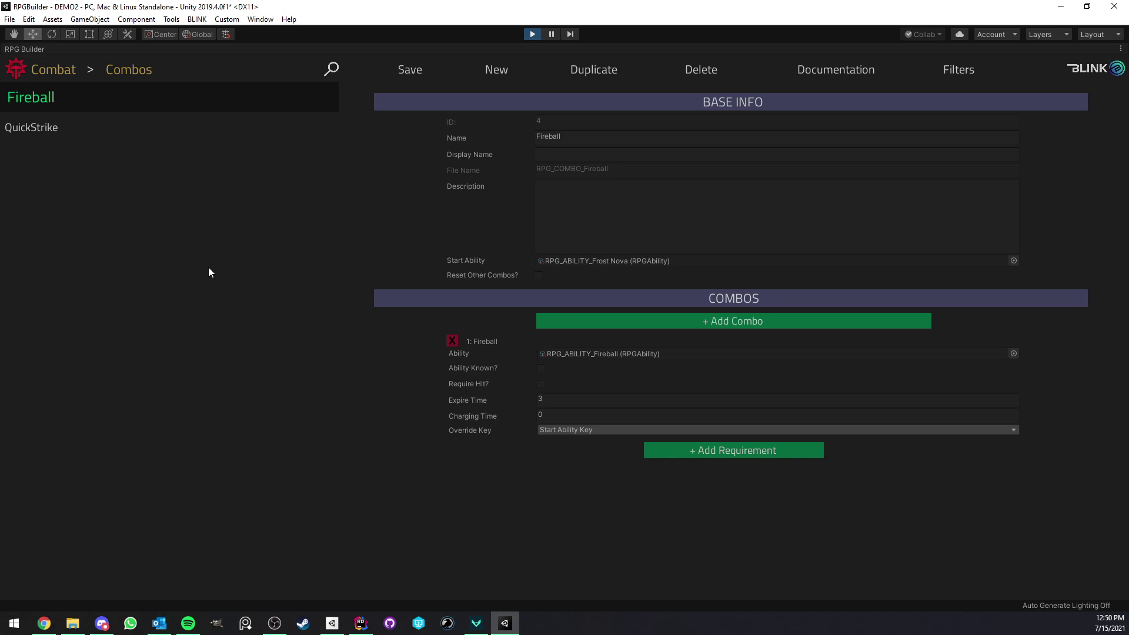
pyautogui.click(94, 129)
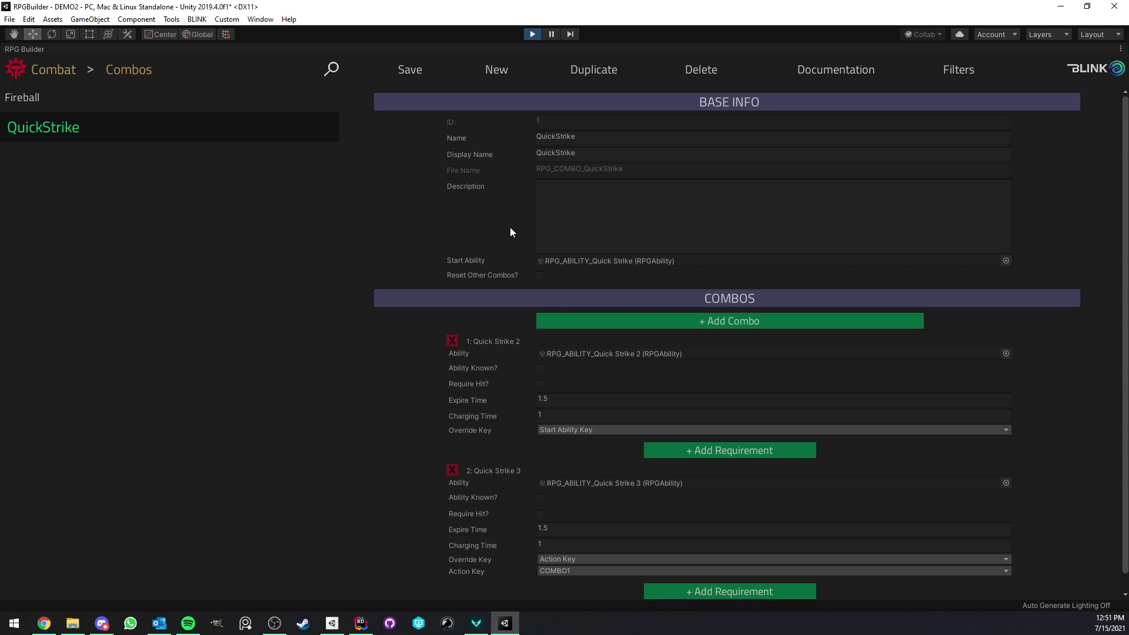
pyautogui.scroll(-1, 500, 244)
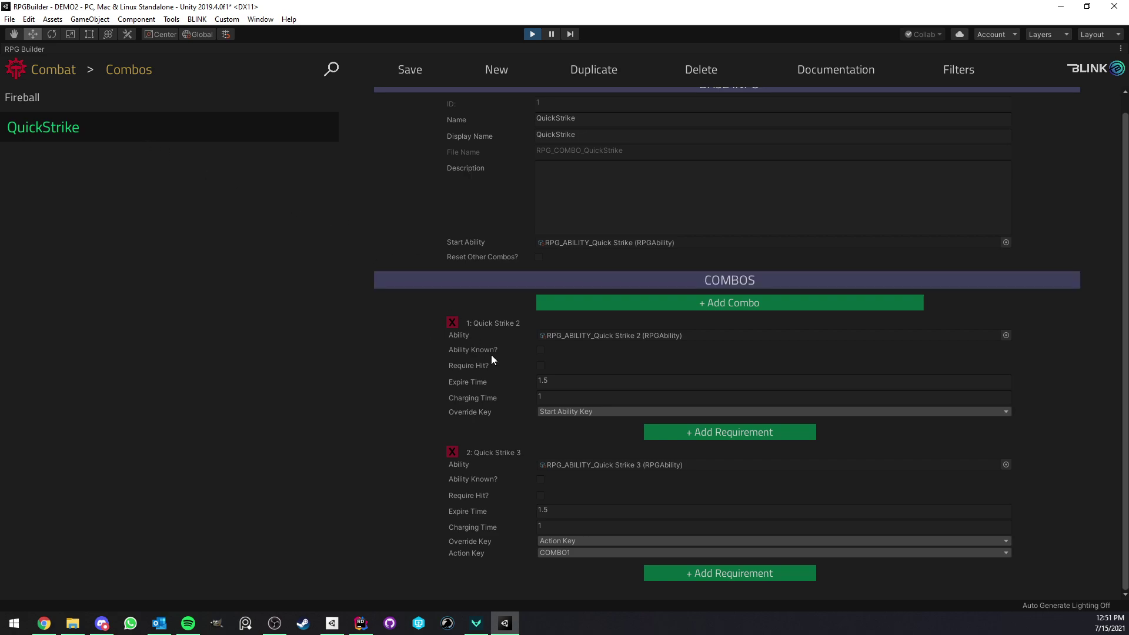
pyautogui.click(600, 399)
pyautogui.press('Return')
# - Un-maximize the RPG Builder panel and bring the Game view to the front
pyautogui.rightClick(52, 50)
pyautogui.click(75, 57)
pyautogui.click(81, 51)
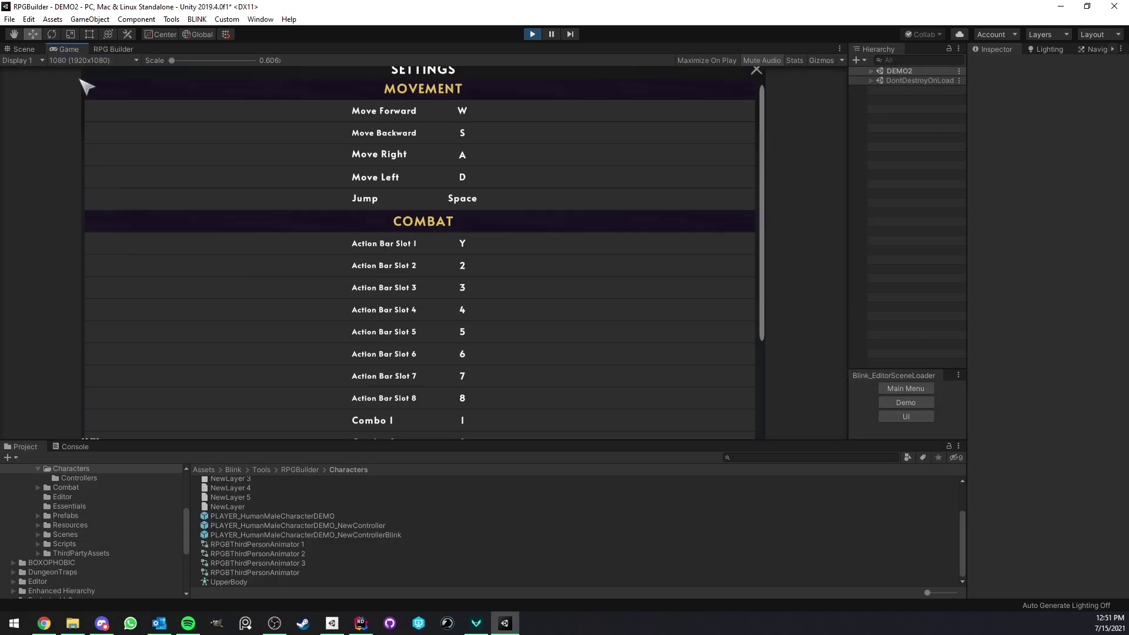
# - Close the in-game keybind Settings panel and the Options menu to resume play
pyautogui.click(757, 70)
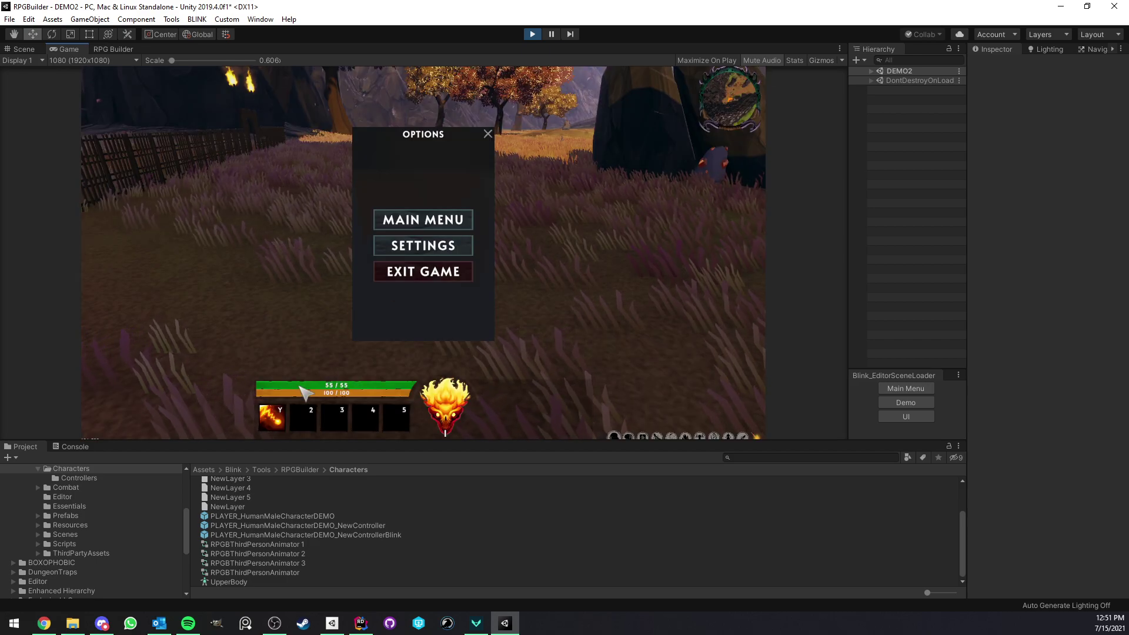
pyautogui.press('Escape')
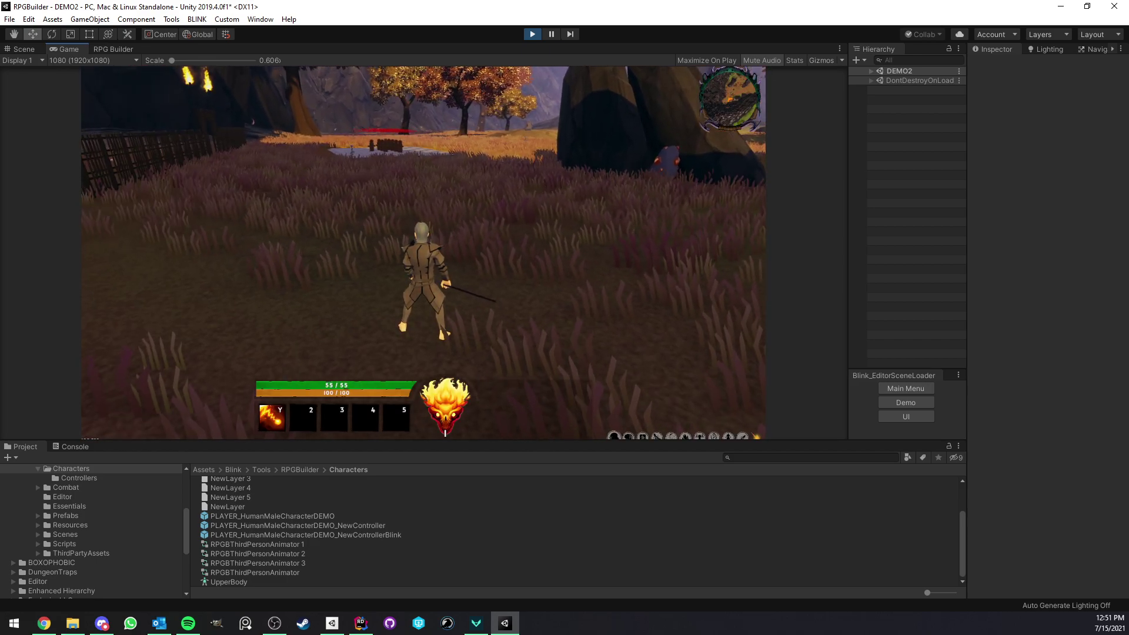
pyautogui.moveTo(292, 414)
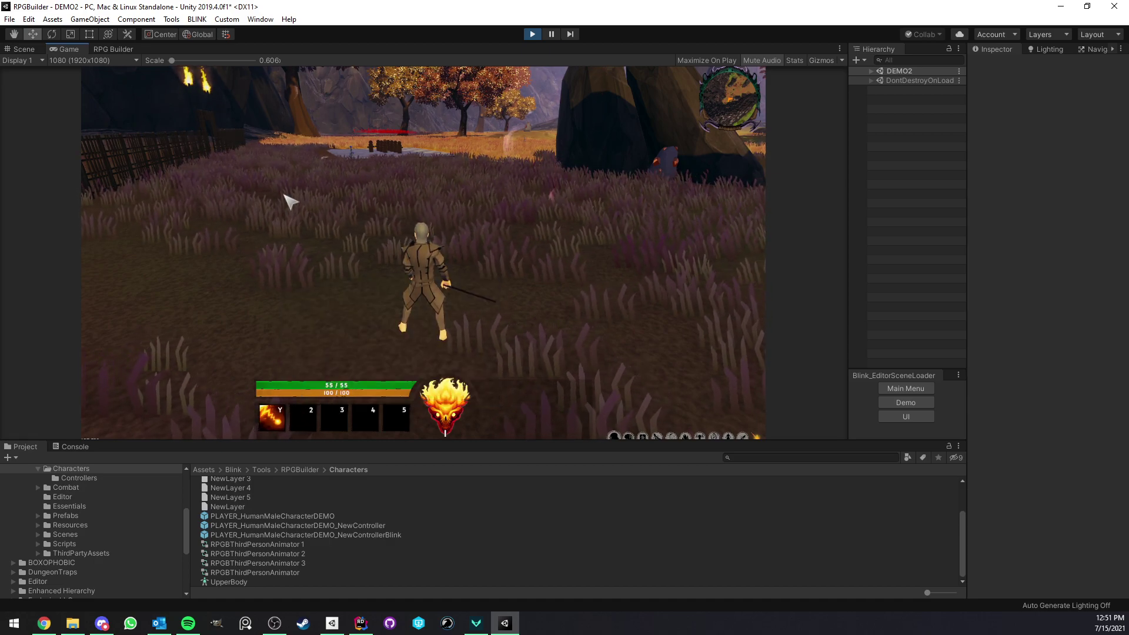
# - Return to the RPG Builder combo editor and maximize its panel
pyautogui.click(103, 49)
pyautogui.rightClick(103, 50)
pyautogui.click(135, 55)
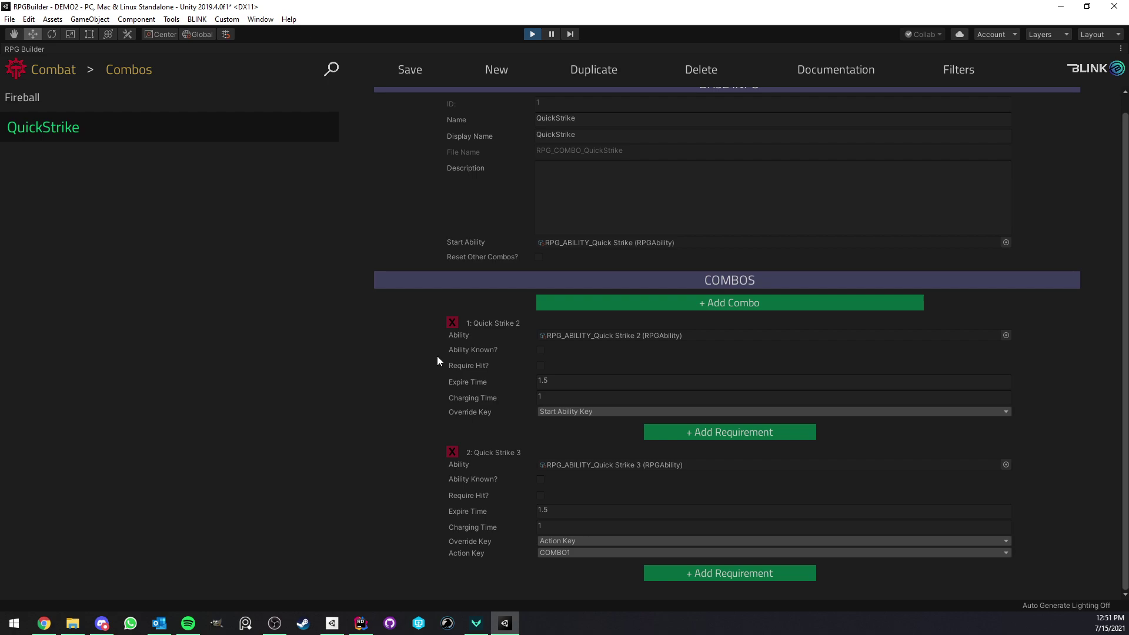
# - Change Quick Strike 2's trigger from the F1 override key to an Action Key override
pyautogui.click(575, 412)
pyautogui.click(581, 438)
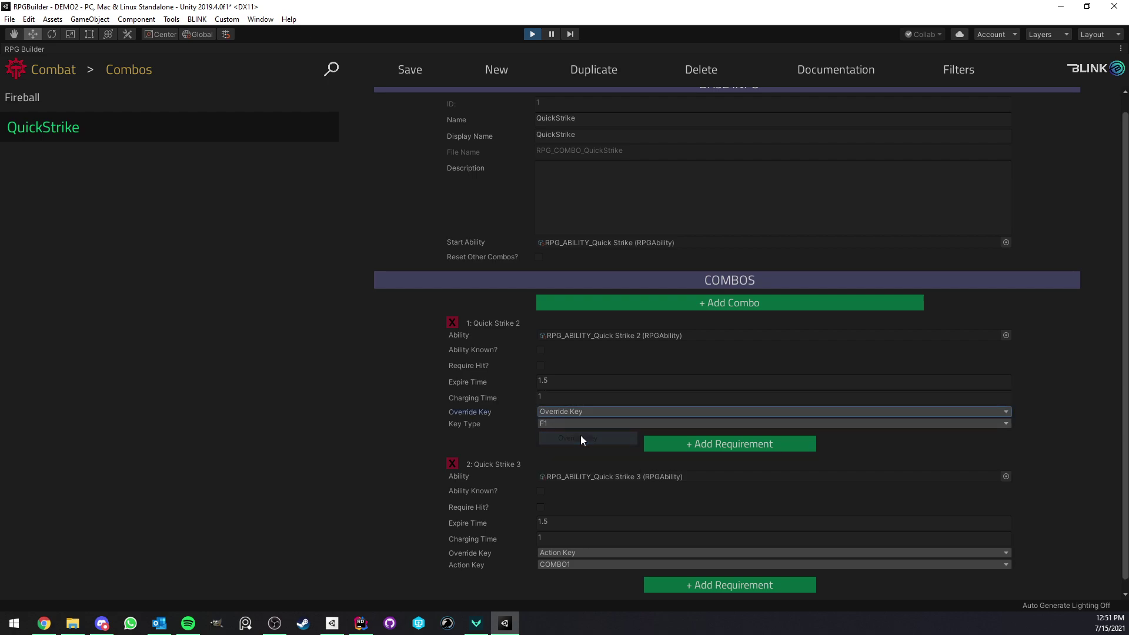
pyautogui.click(557, 411)
pyautogui.click(507, 417)
pyautogui.click(540, 423)
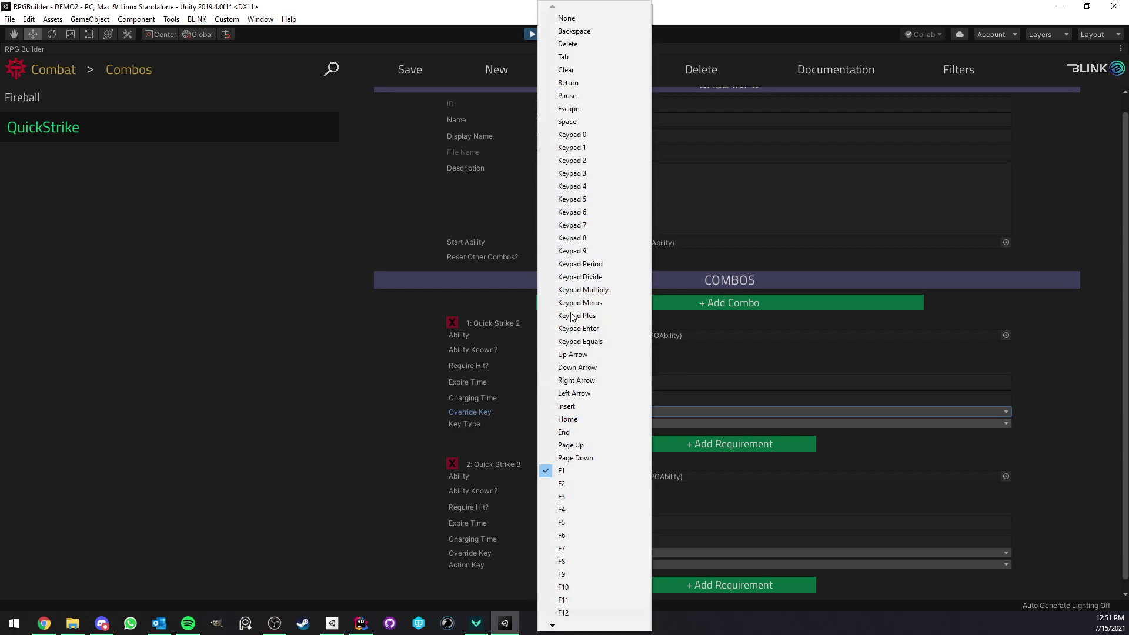
pyautogui.click(415, 403)
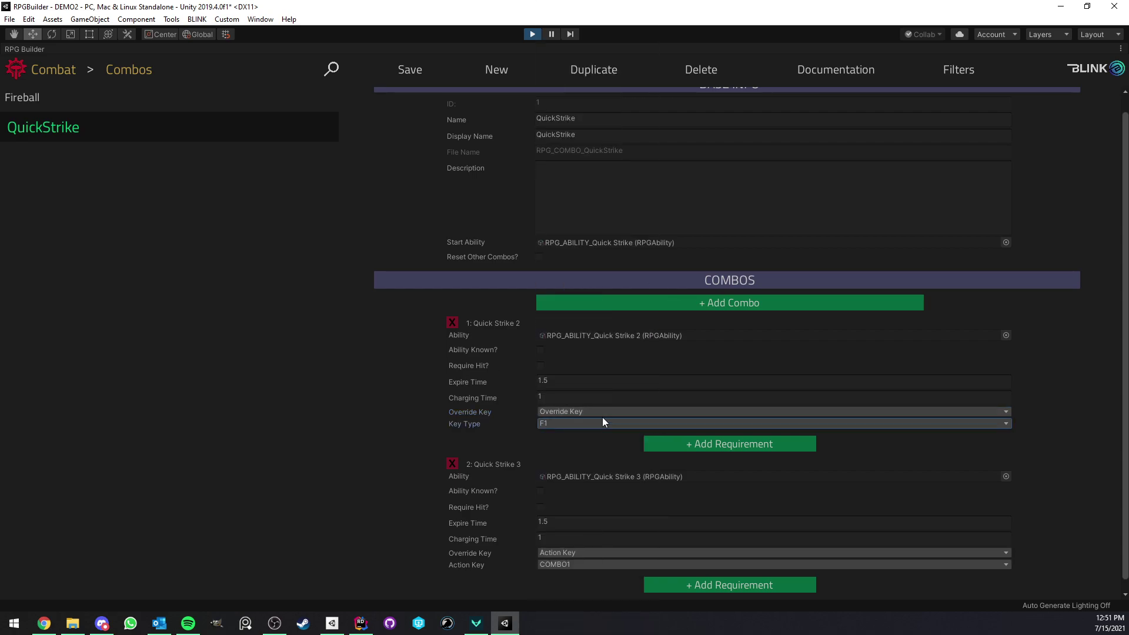
pyautogui.click(557, 412)
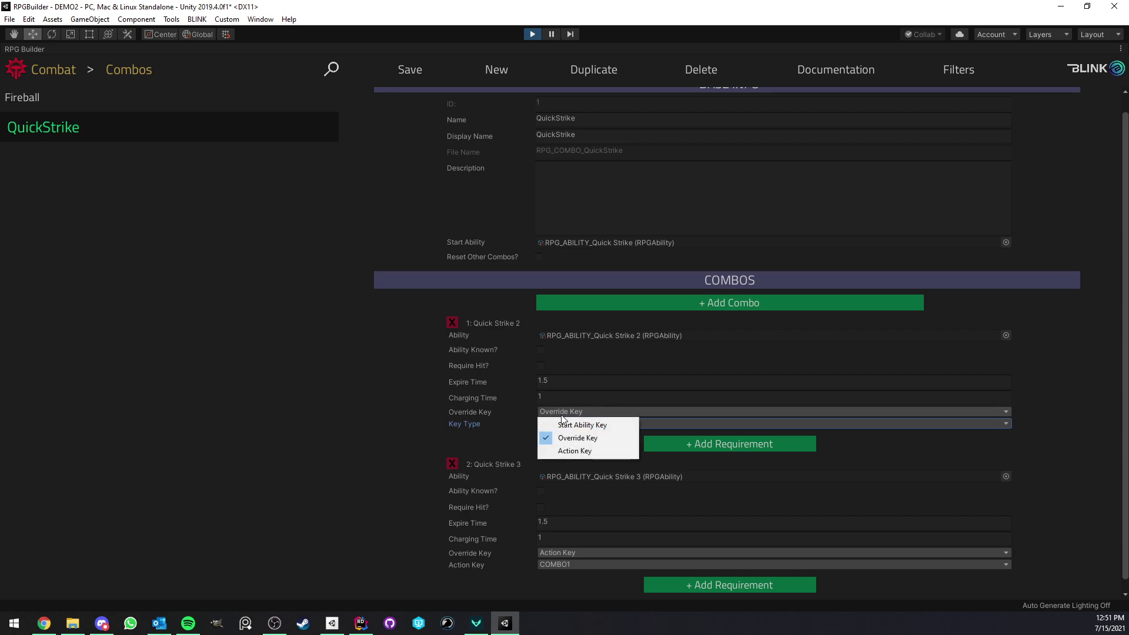
pyautogui.click(577, 450)
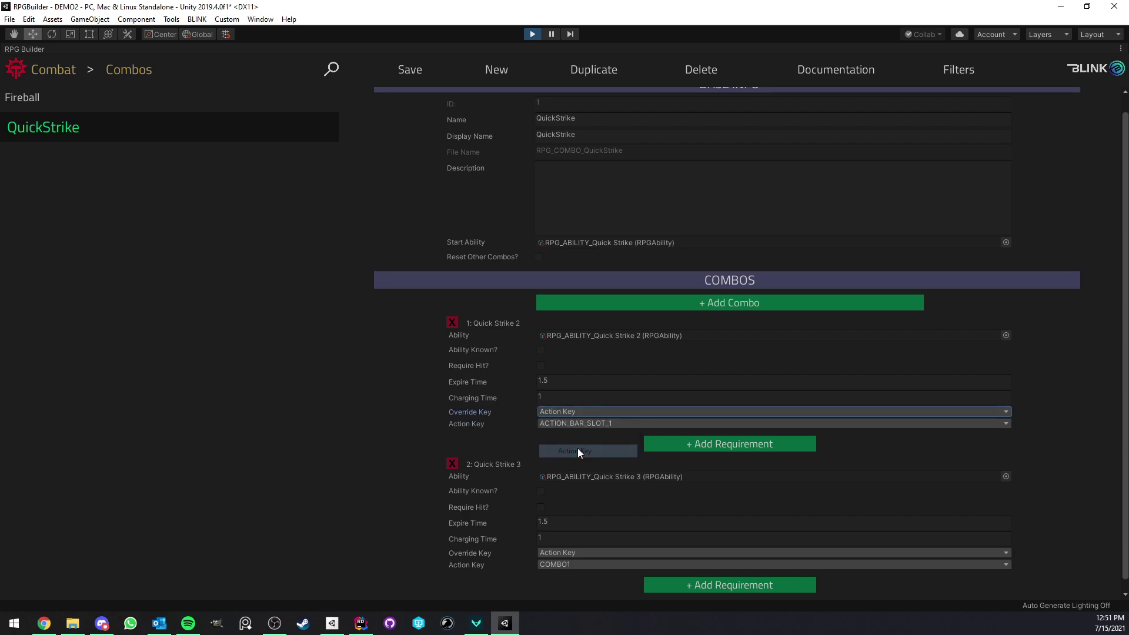
pyautogui.click(573, 423)
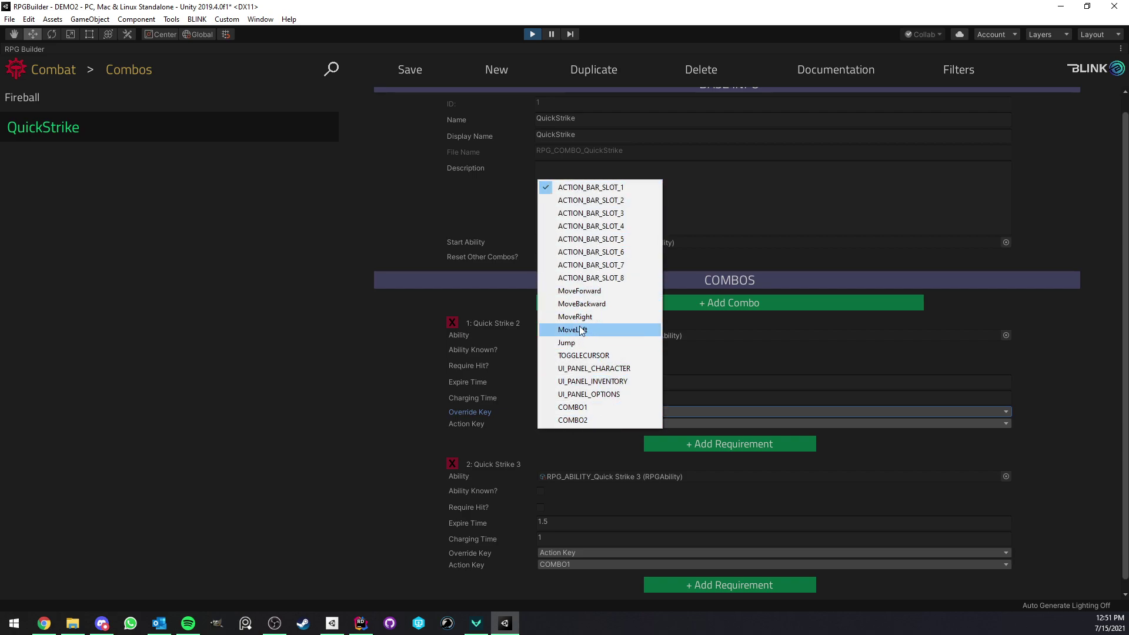
# - Go back to the QuickStrike combo entry and set Quick Strike 2's action key to COMBO1
pyautogui.click(134, 193)
pyautogui.click(45, 67)
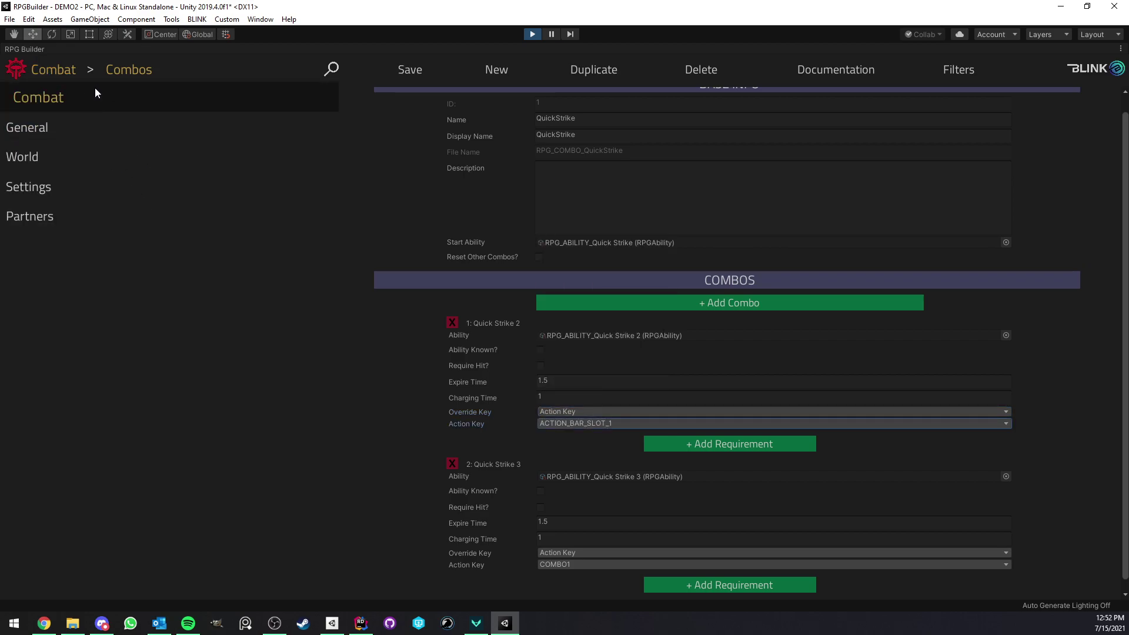
pyautogui.click(45, 67)
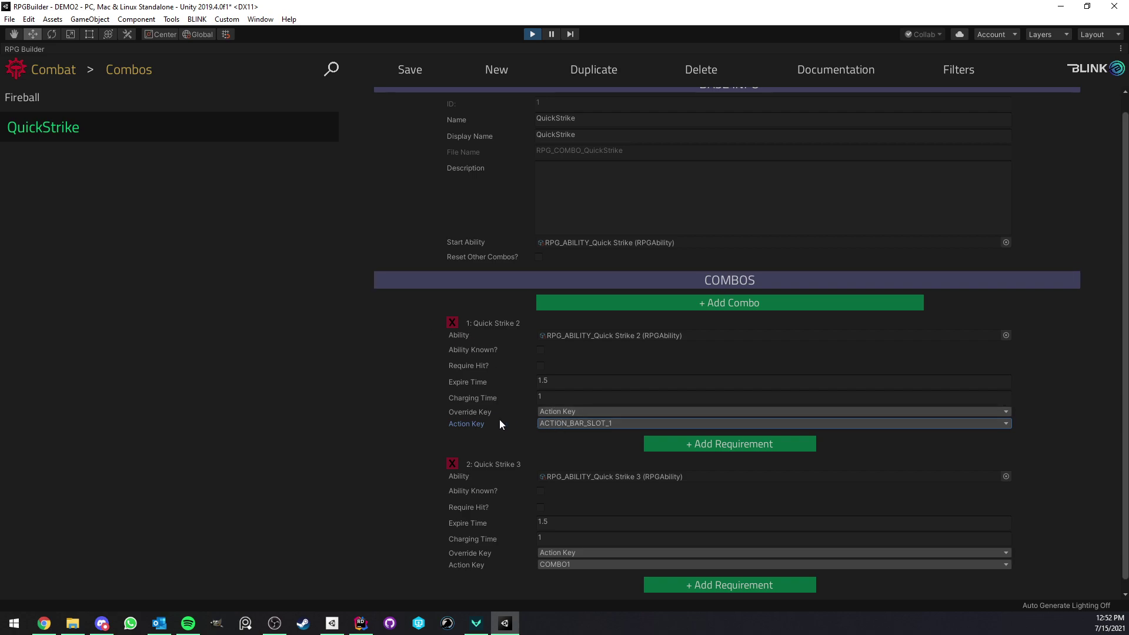
pyautogui.scroll(-1, 474, 405)
pyautogui.click(559, 413)
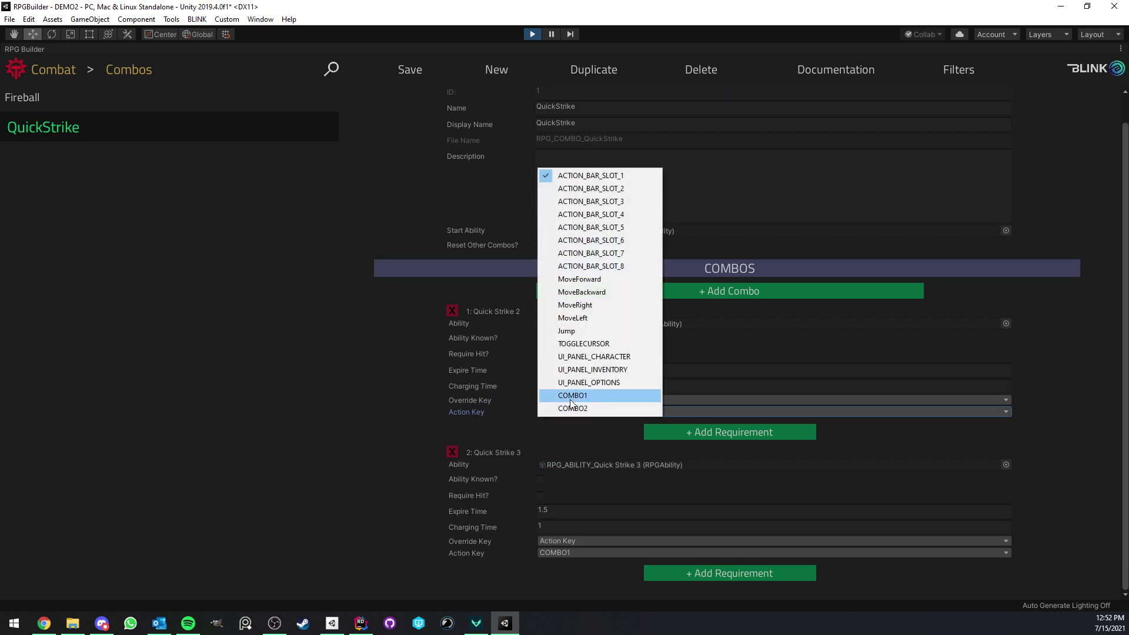
pyautogui.click(580, 396)
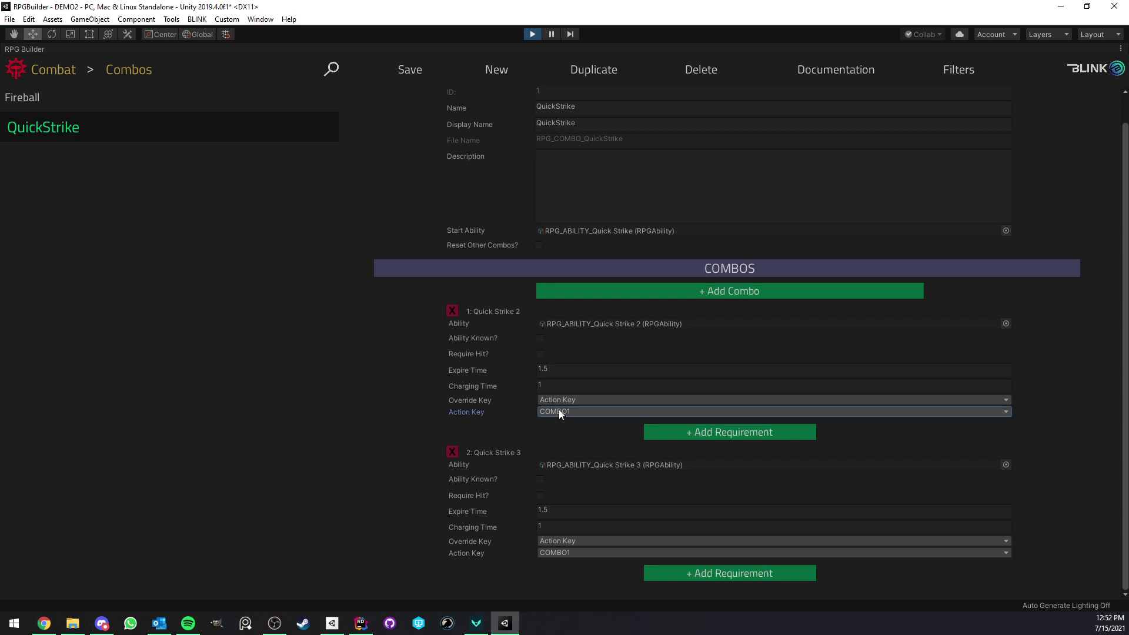
# - Recheck the action key list several times, keeping COMBO1 for Quick Strike 2
pyautogui.click(559, 410)
pyautogui.click(403, 403)
pyautogui.click(573, 411)
pyautogui.click(411, 382)
pyautogui.click(563, 410)
pyautogui.click(434, 391)
pyautogui.click(564, 411)
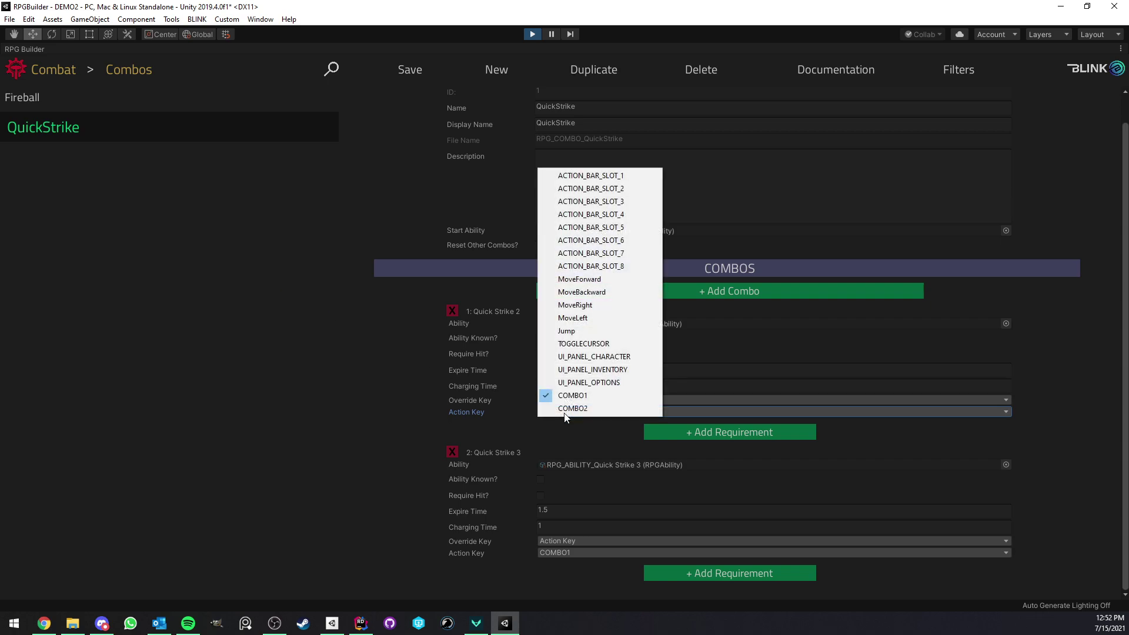
pyautogui.click(437, 409)
pyautogui.click(580, 413)
pyautogui.click(409, 389)
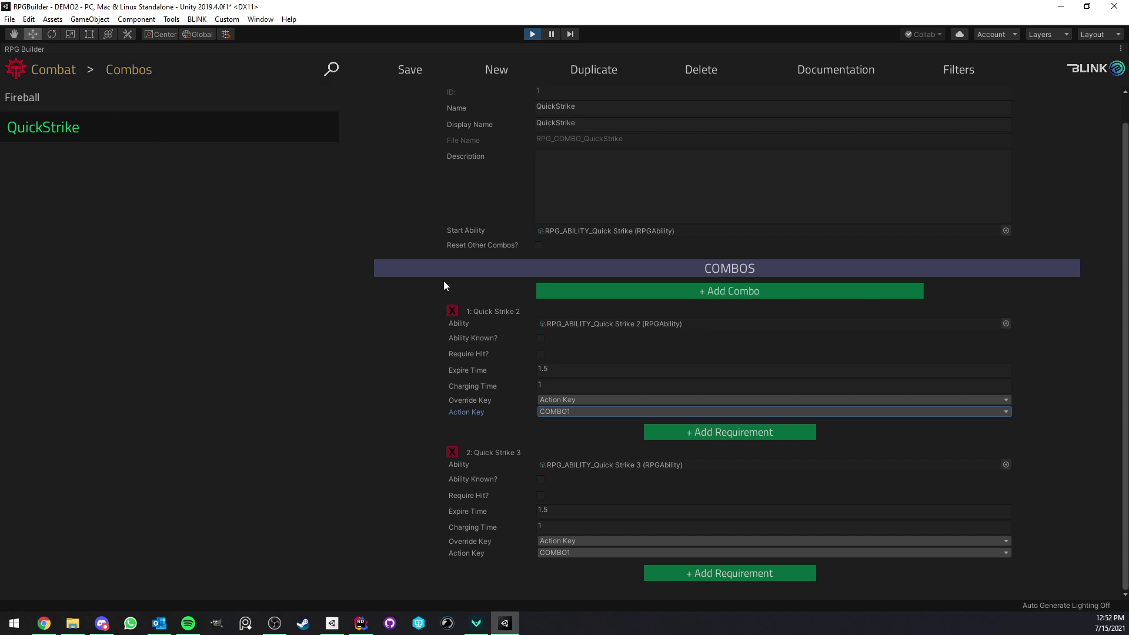
# - Un-maximize the RPG Builder panel and switch to the Game view showing live play
pyautogui.rightClick(37, 47)
pyautogui.click(54, 53)
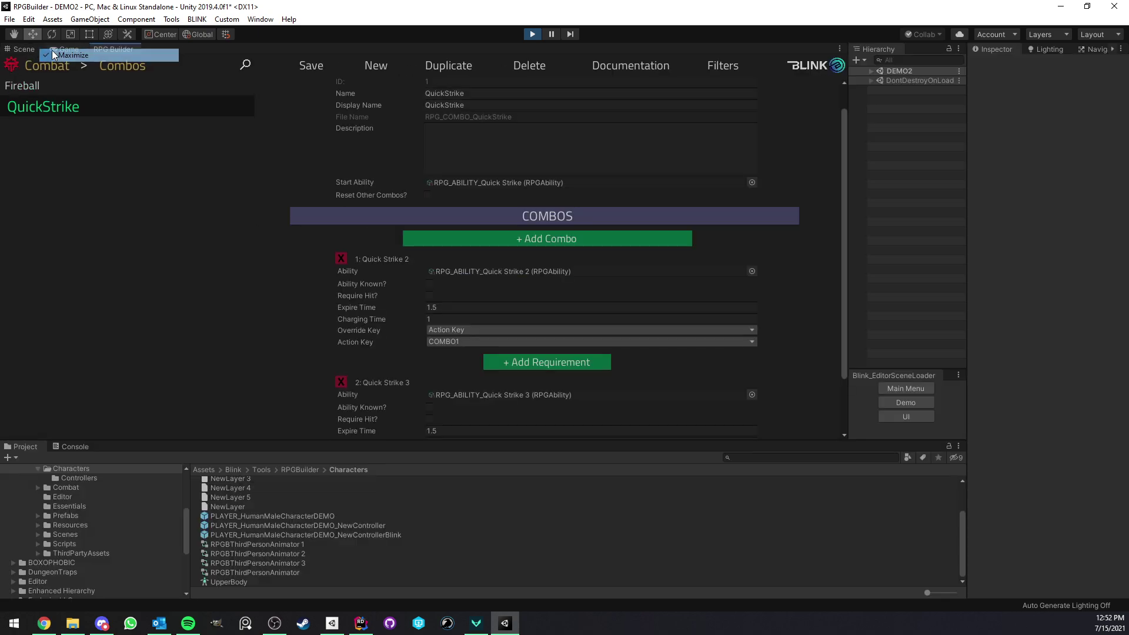
pyautogui.click(68, 49)
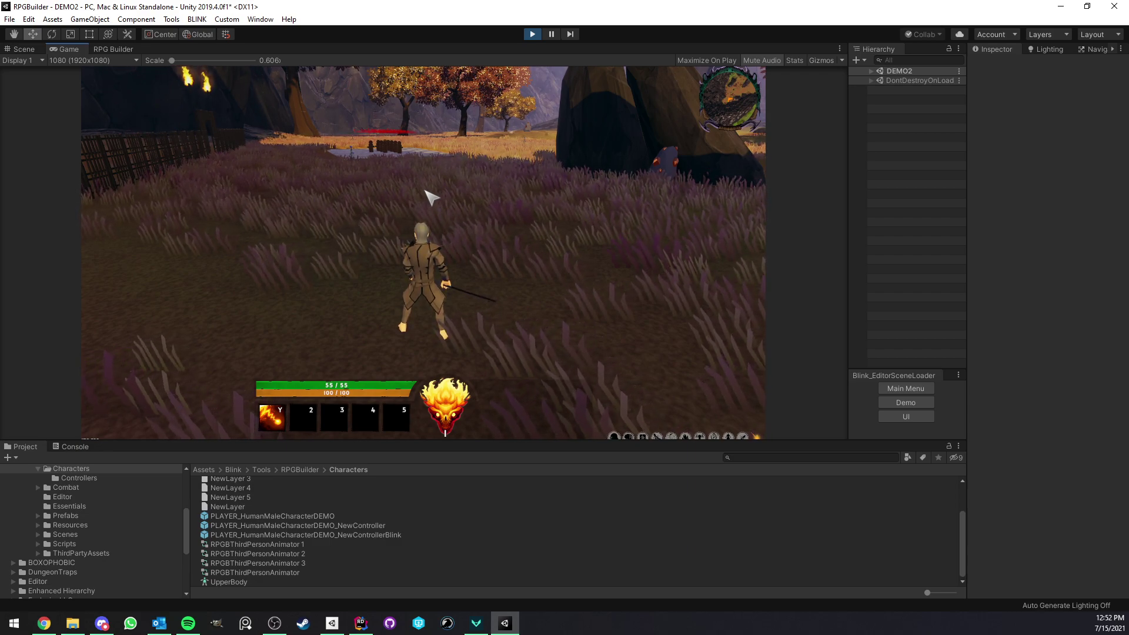
# - Review Action Key Categories and the Action Key List in General settings, then return to the Game view
pyautogui.click(113, 50)
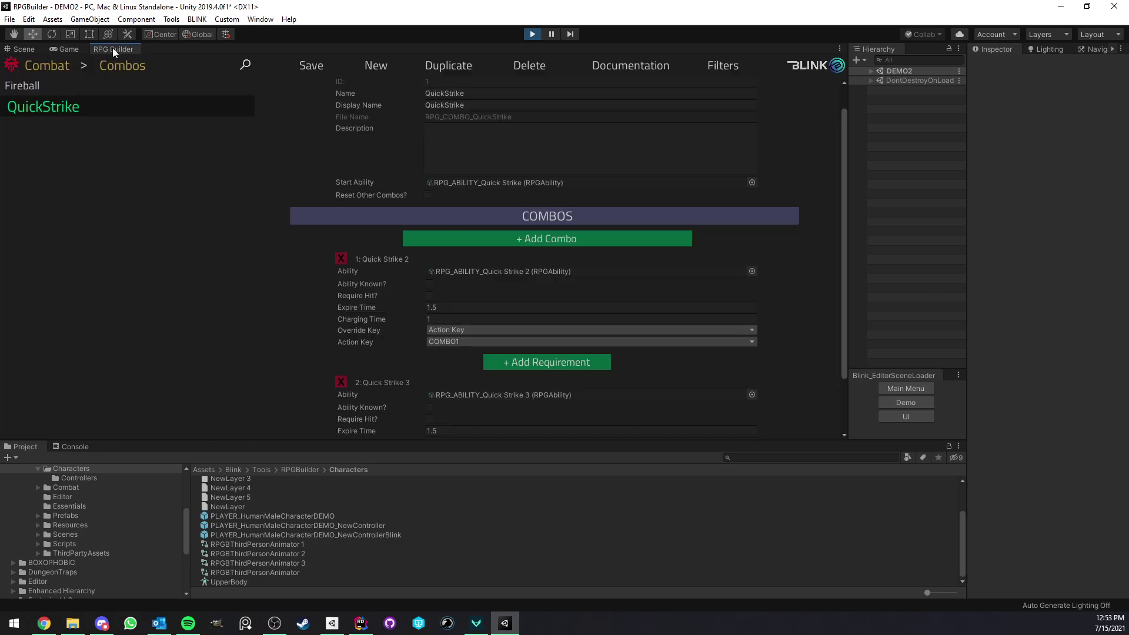
pyautogui.click(53, 62)
pyautogui.click(50, 144)
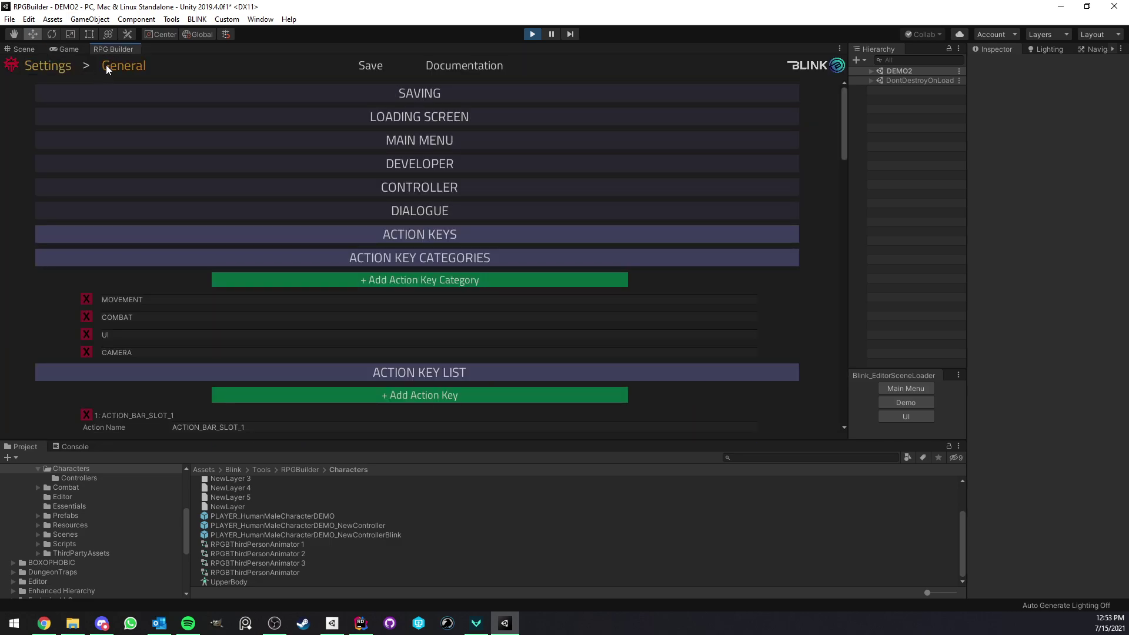
pyautogui.scroll(-12, 235, 203)
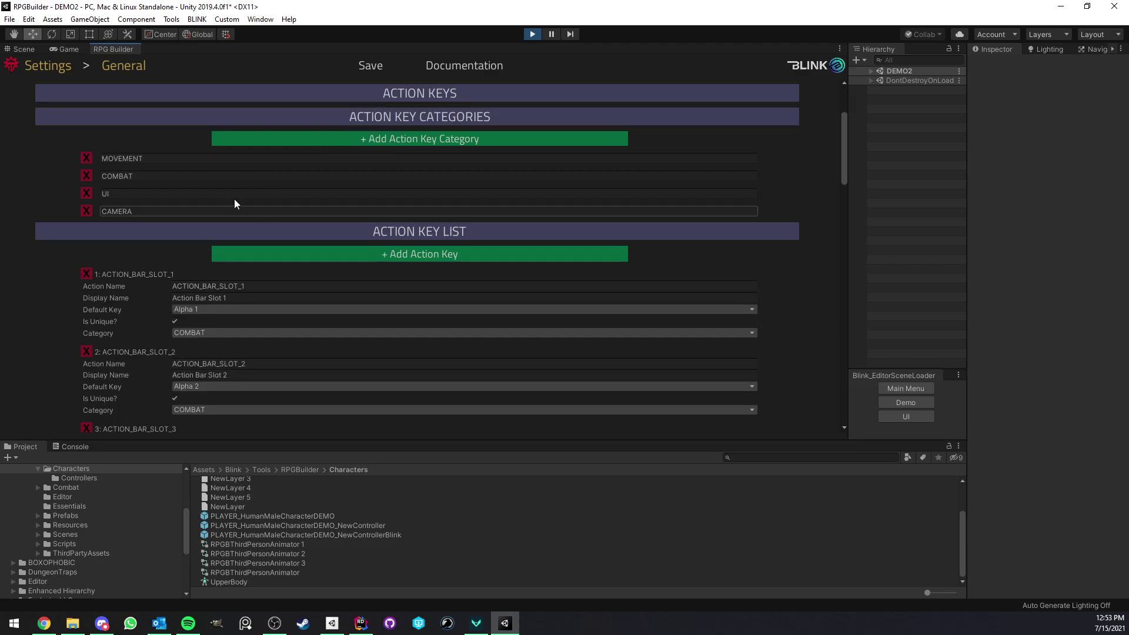
pyautogui.scroll(-6, 191, 203)
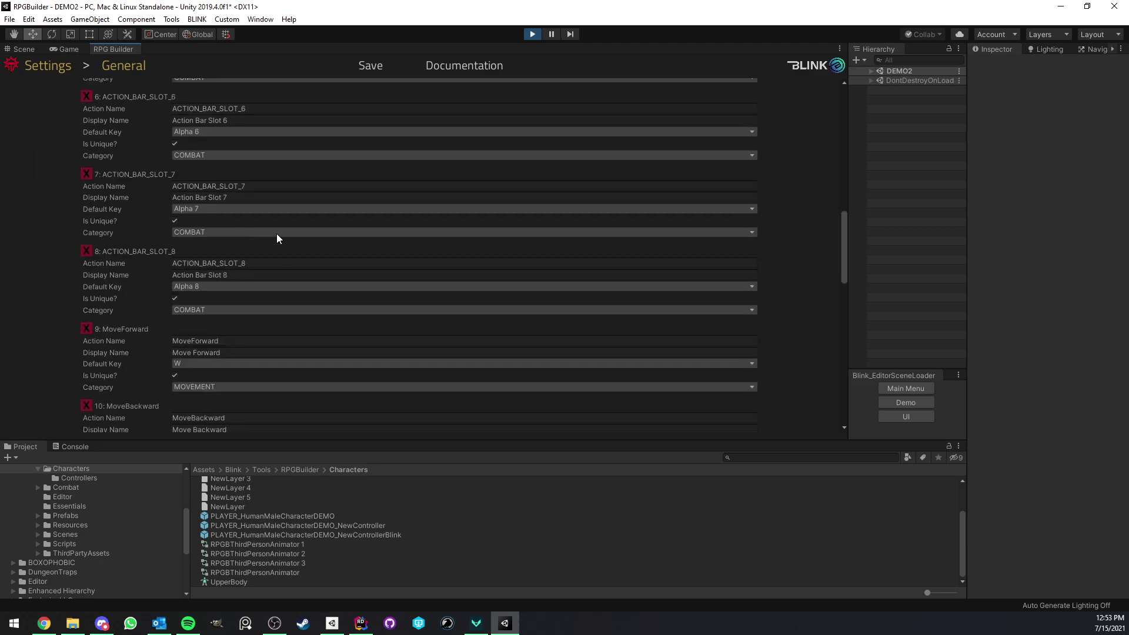
pyautogui.moveTo(844, 234); pyautogui.dragTo(853, 192)
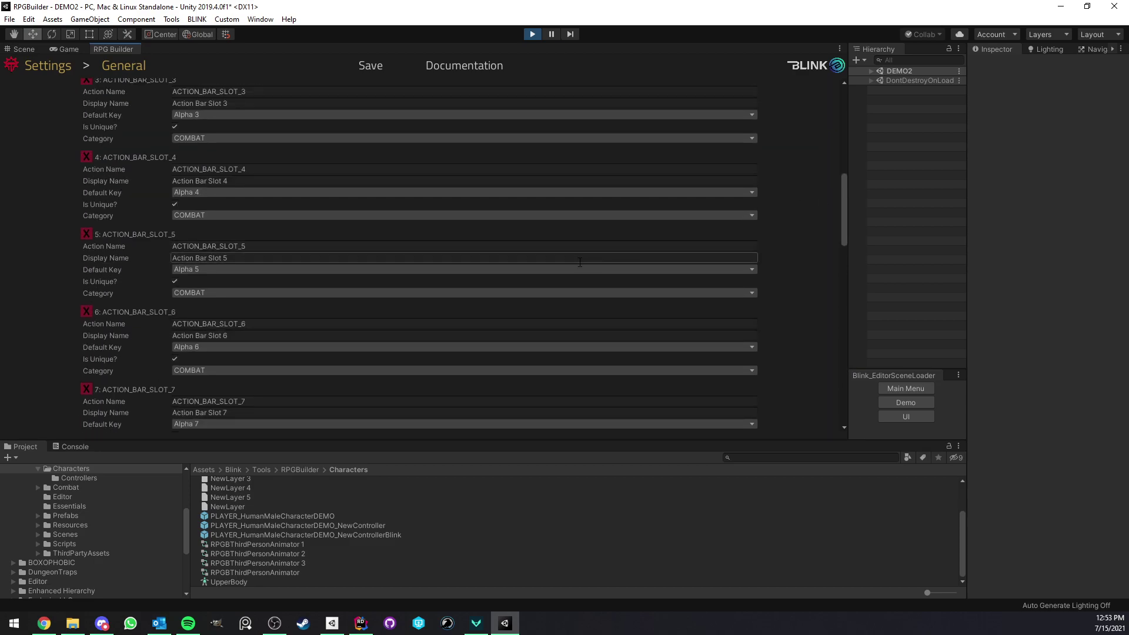
pyautogui.click(71, 50)
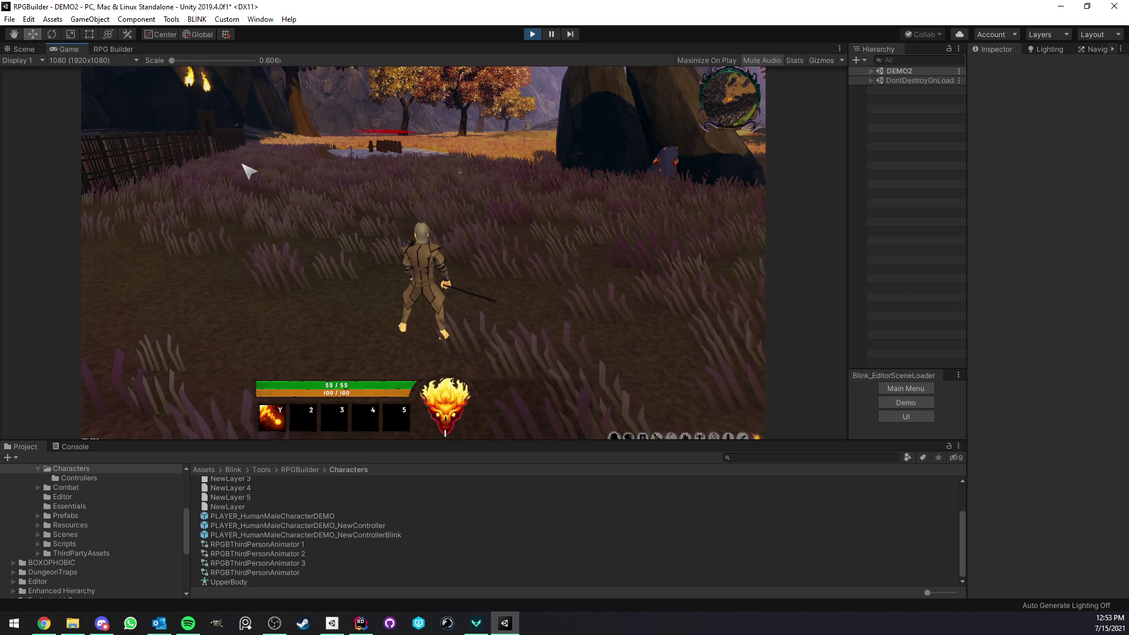